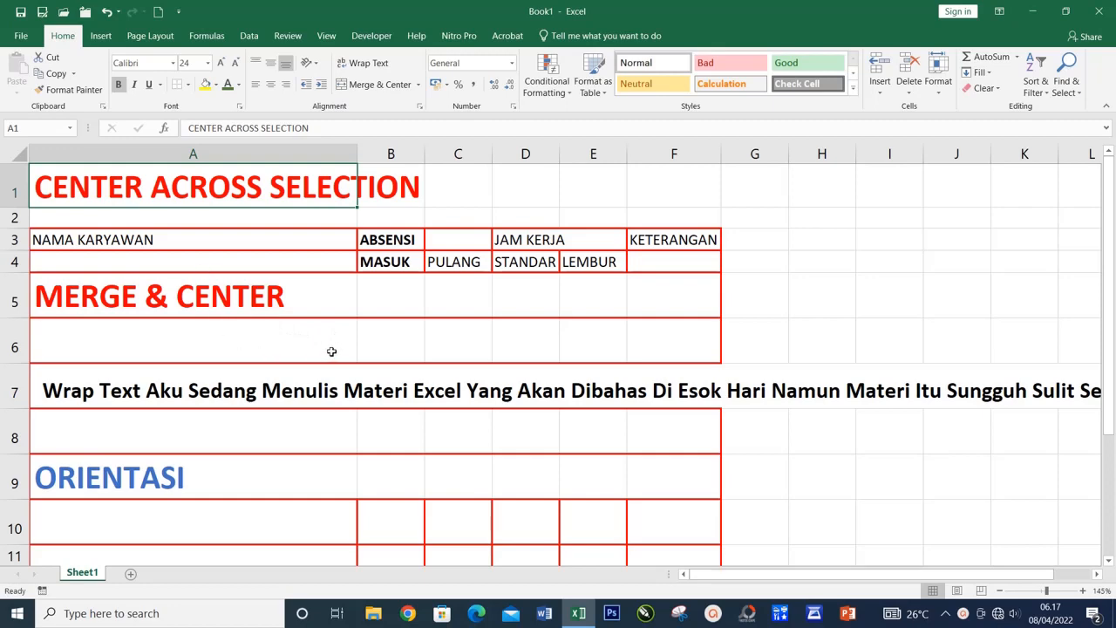
click(344, 424)
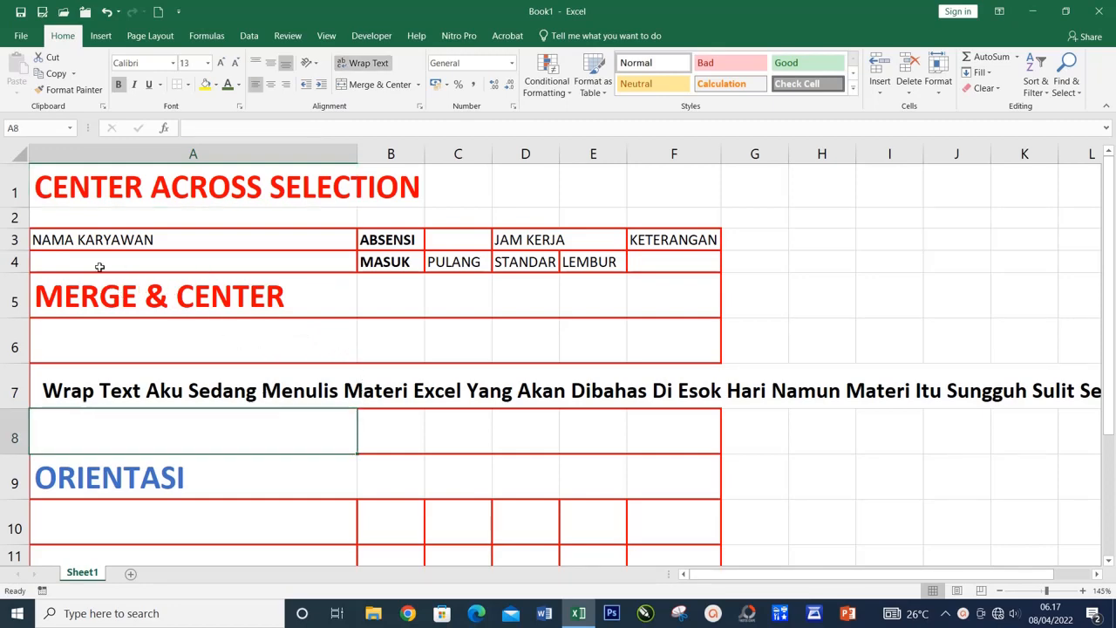
click(190, 355)
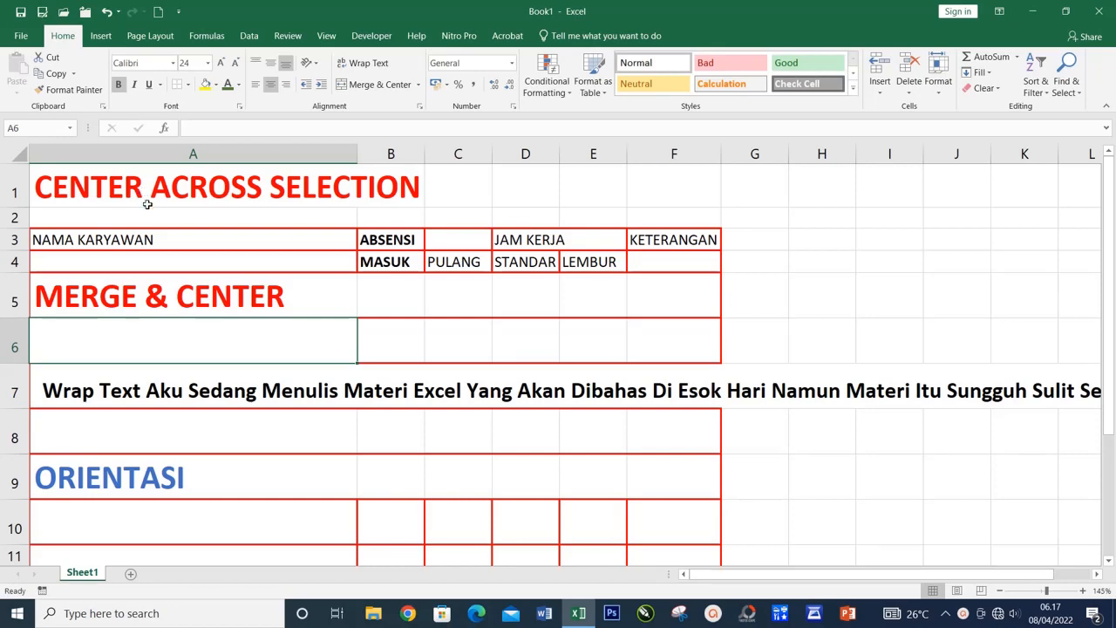
Step: Center the row 1 title over A1:F1 without merging, using the Center Across Selection horizontal alignment
click(138, 185)
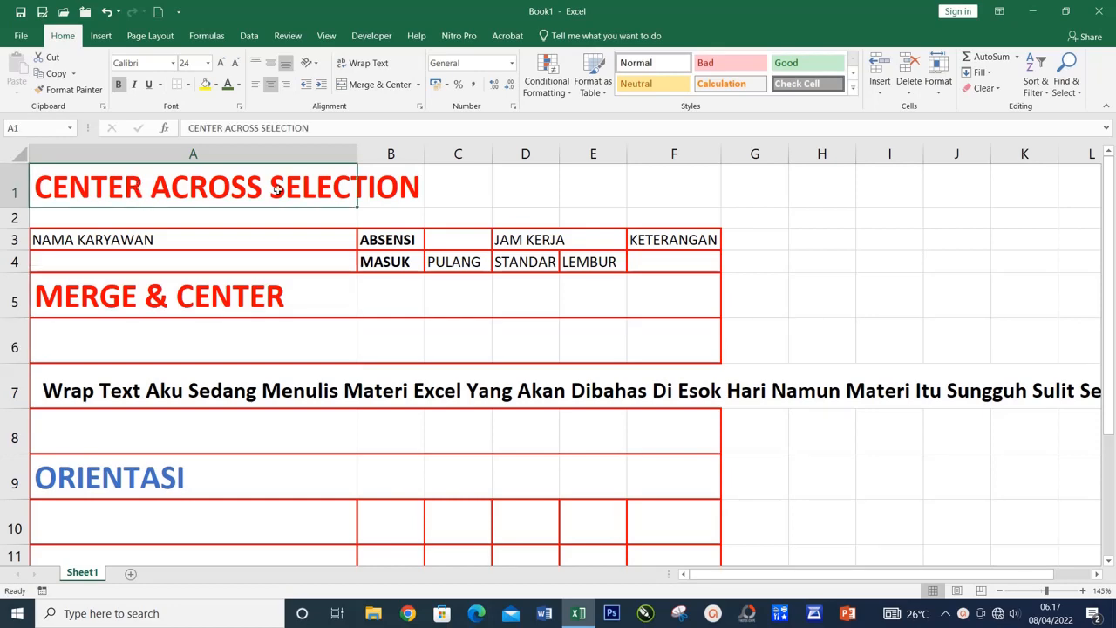
drag(277, 190, 675, 184)
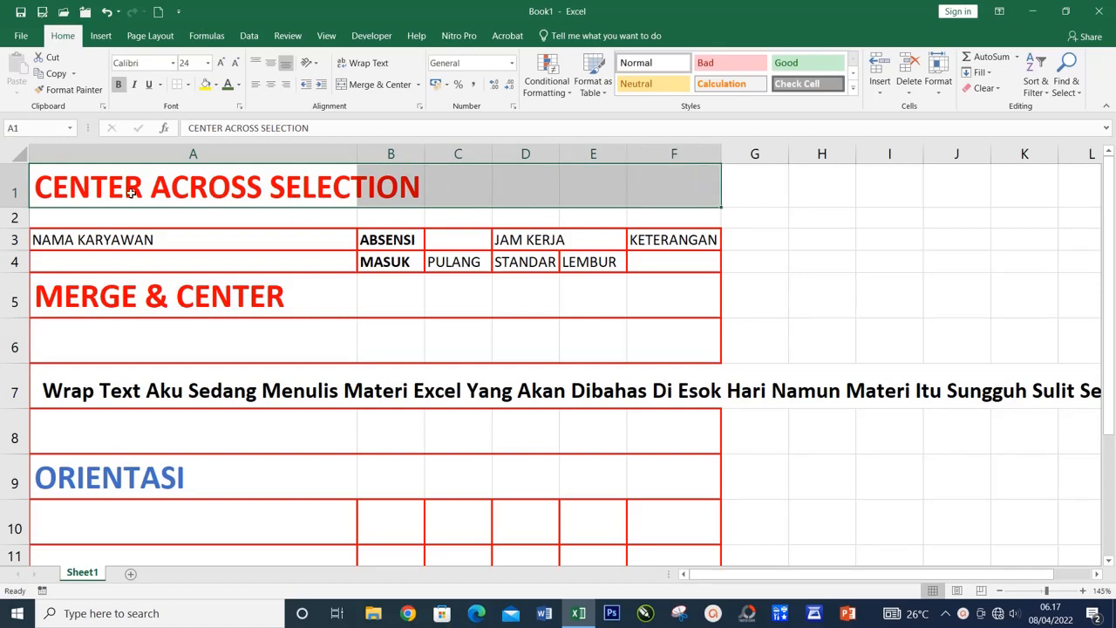
drag(75, 189, 673, 198)
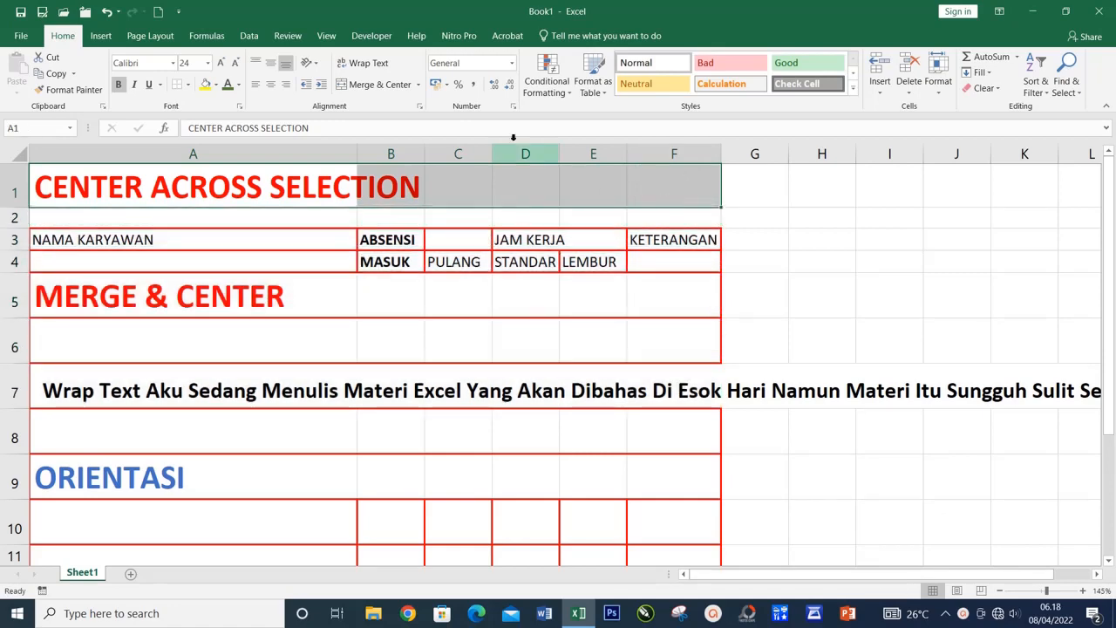
click(419, 108)
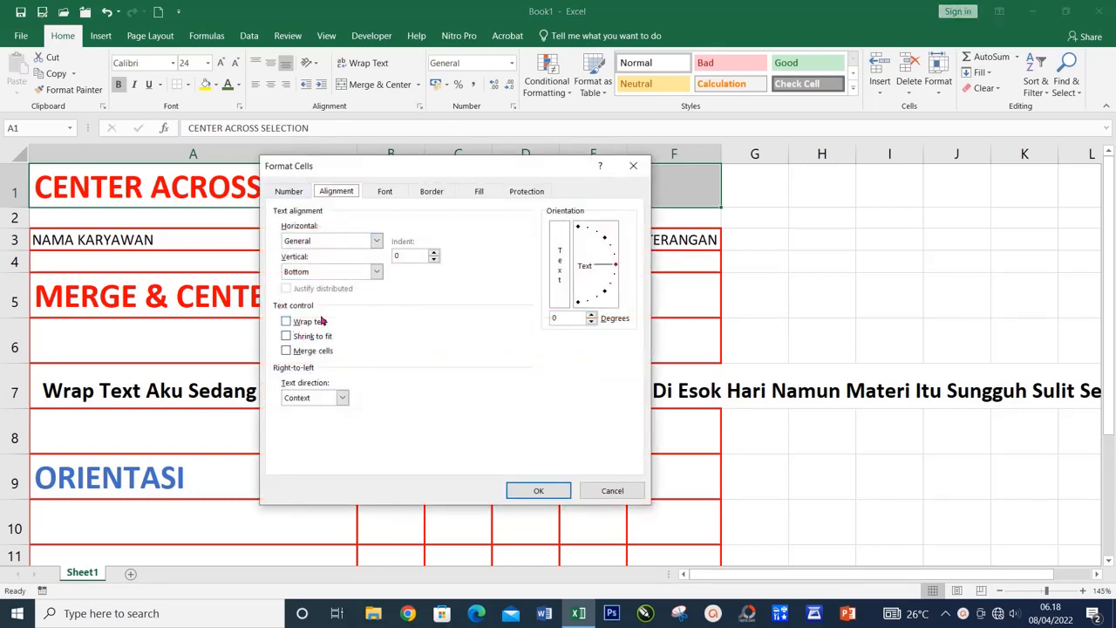
click(375, 242)
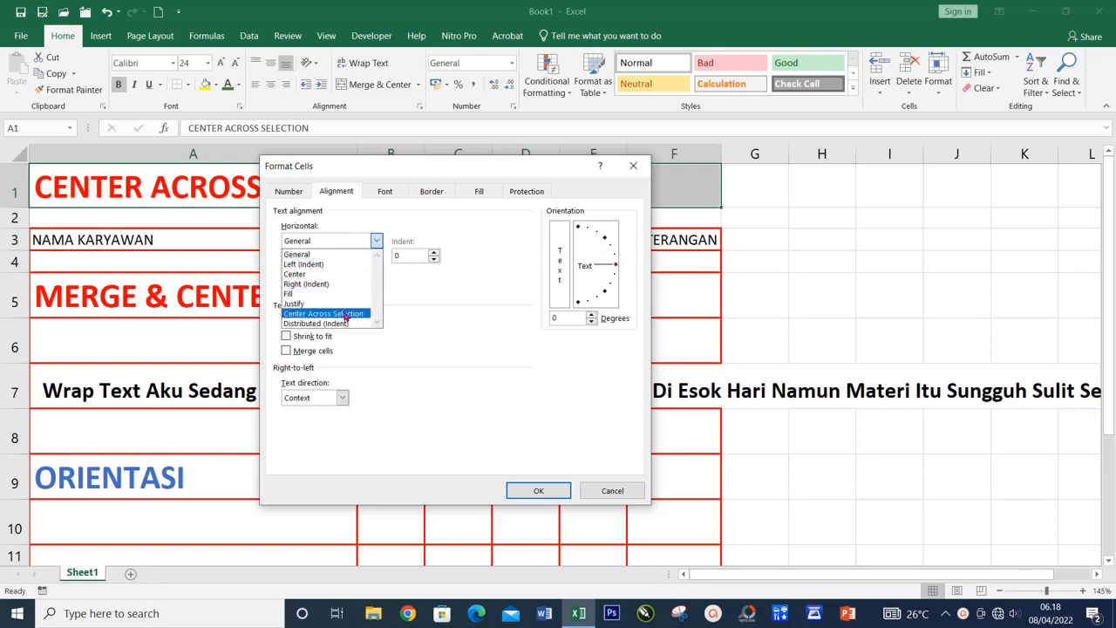
click(345, 314)
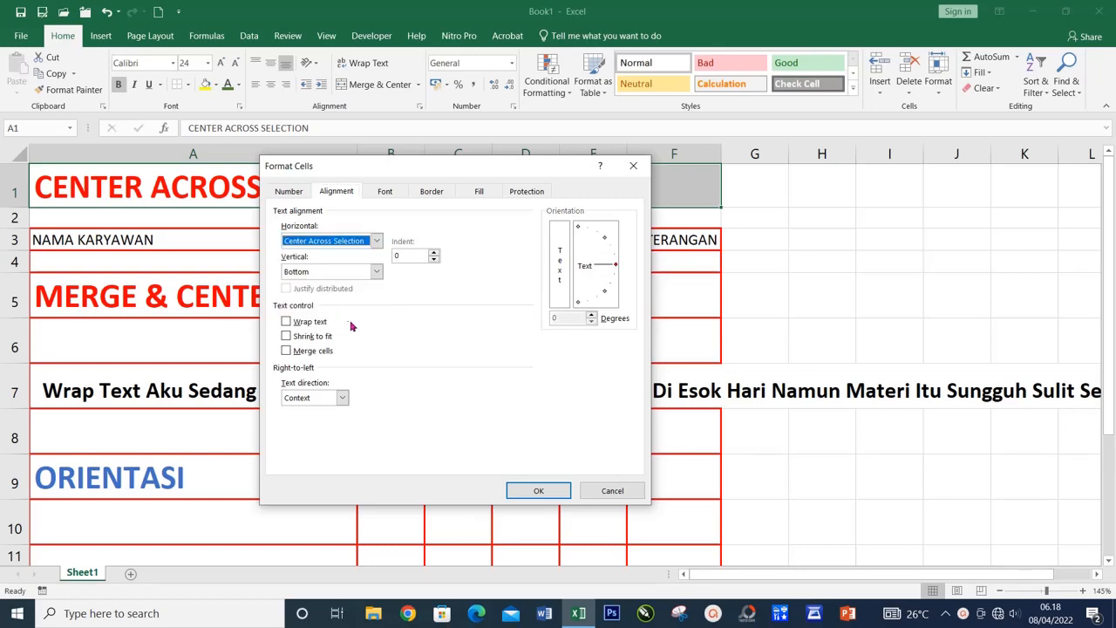
click(521, 492)
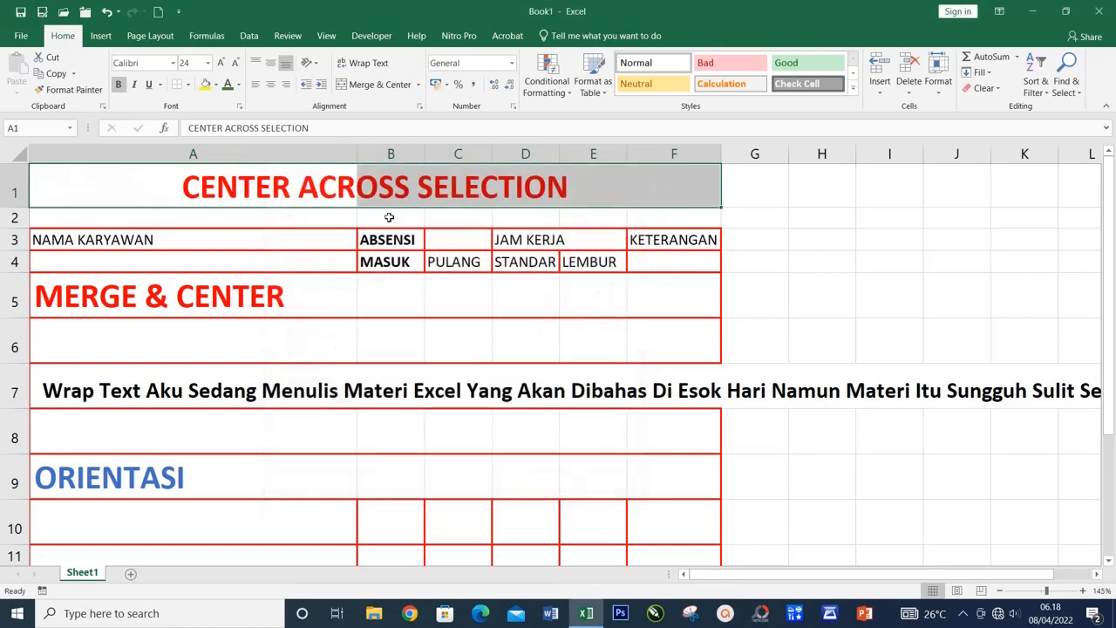
click(367, 286)
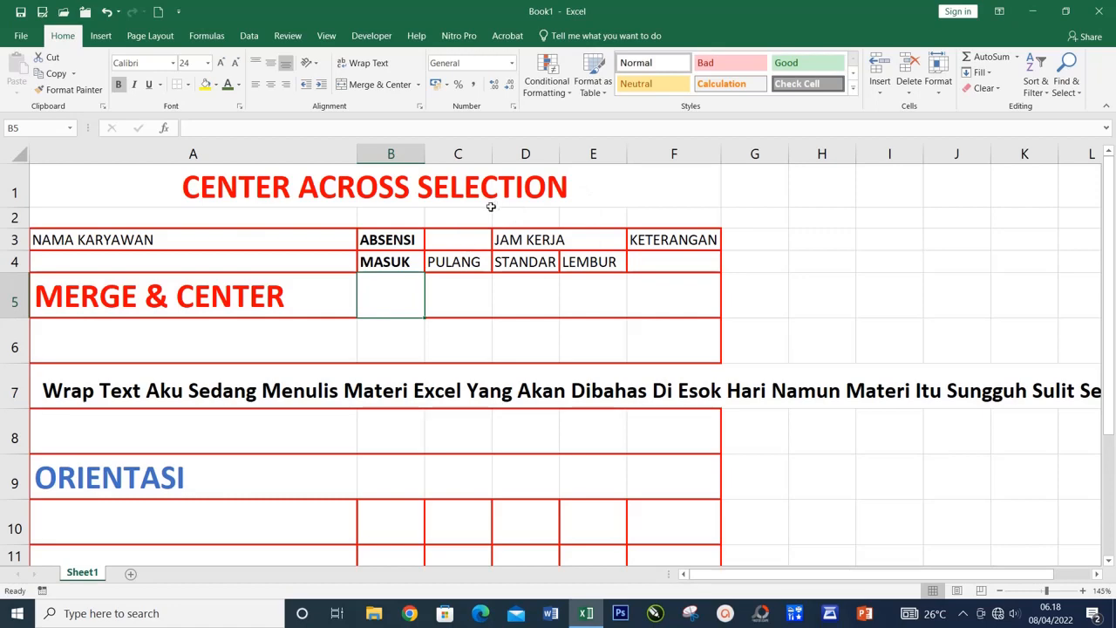
click(177, 193)
click(464, 345)
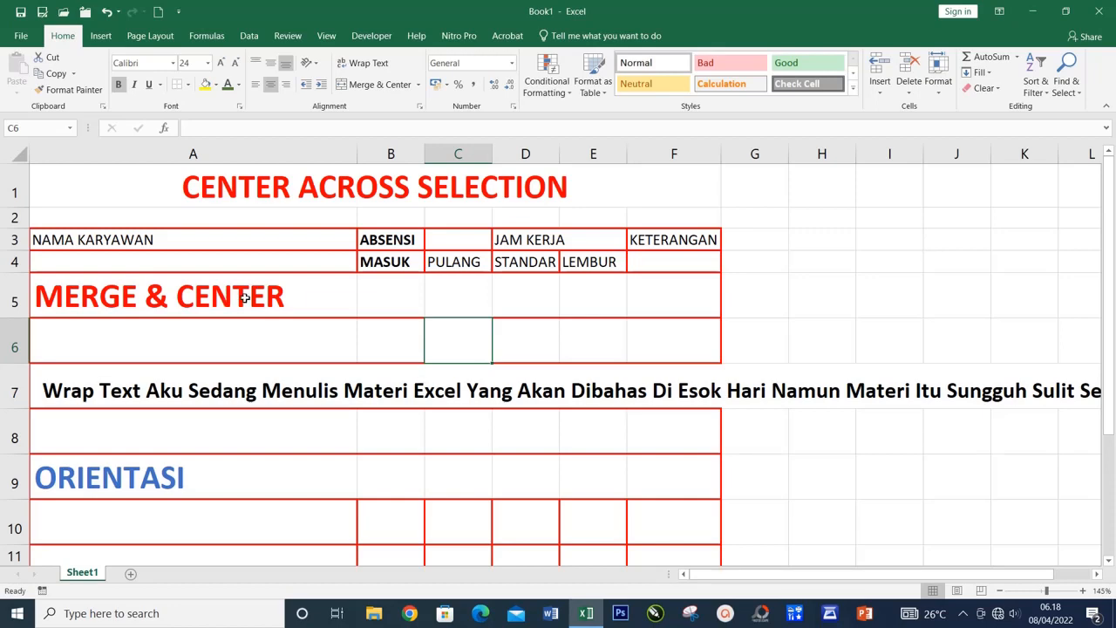
drag(246, 298, 301, 299)
click(305, 339)
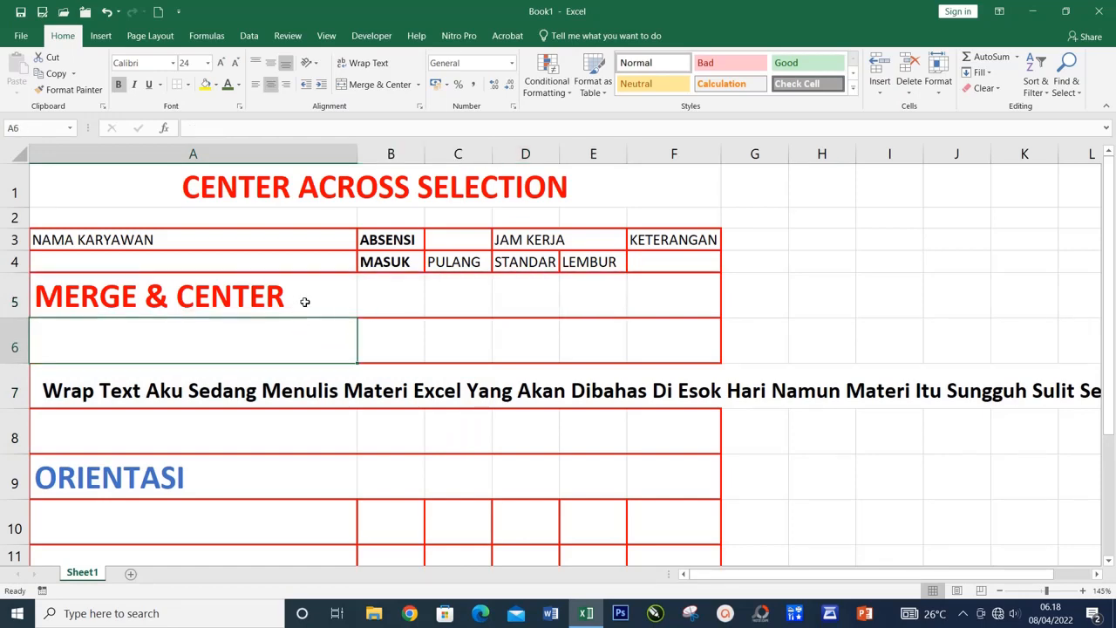
Step: Merge and center the MERGE & CENTER heading over A5:F6, and align it vertically to the middle
drag(161, 292, 656, 337)
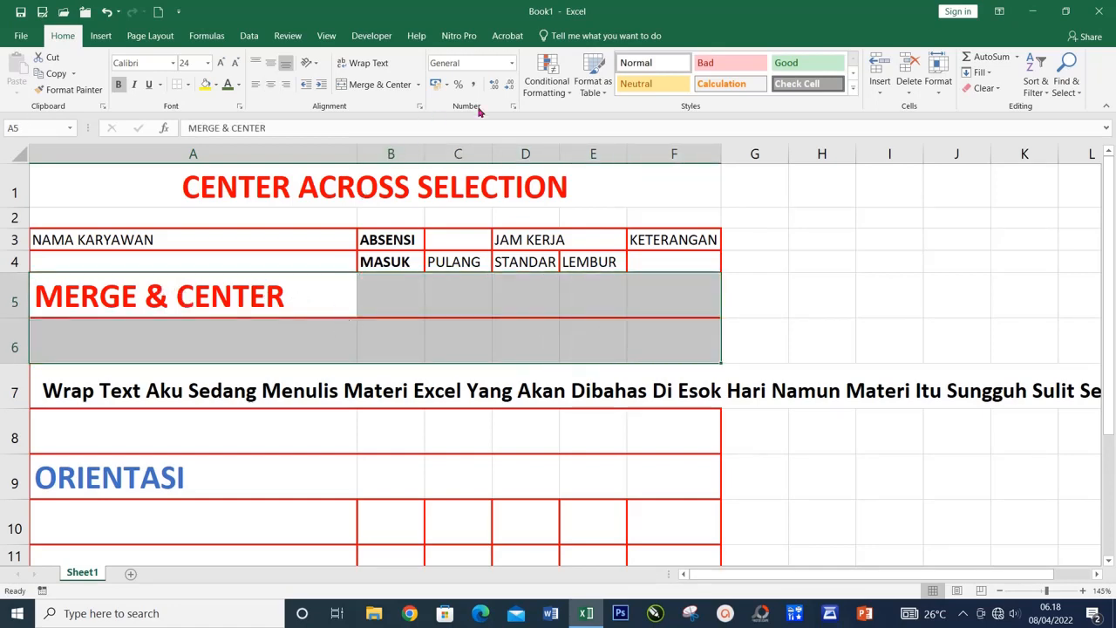
click(375, 84)
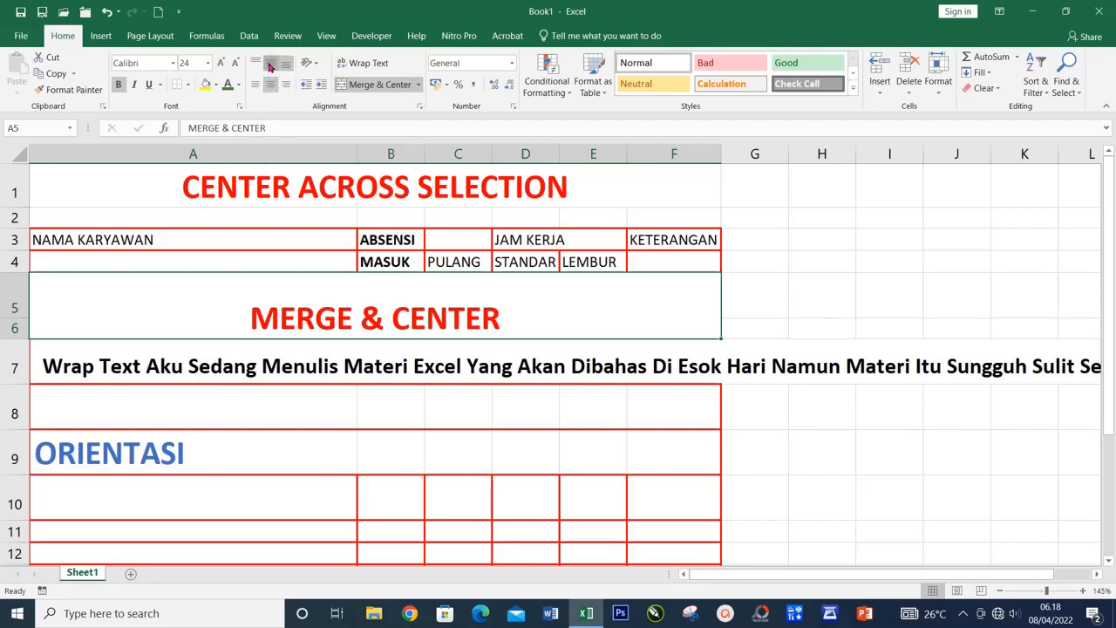
click(270, 67)
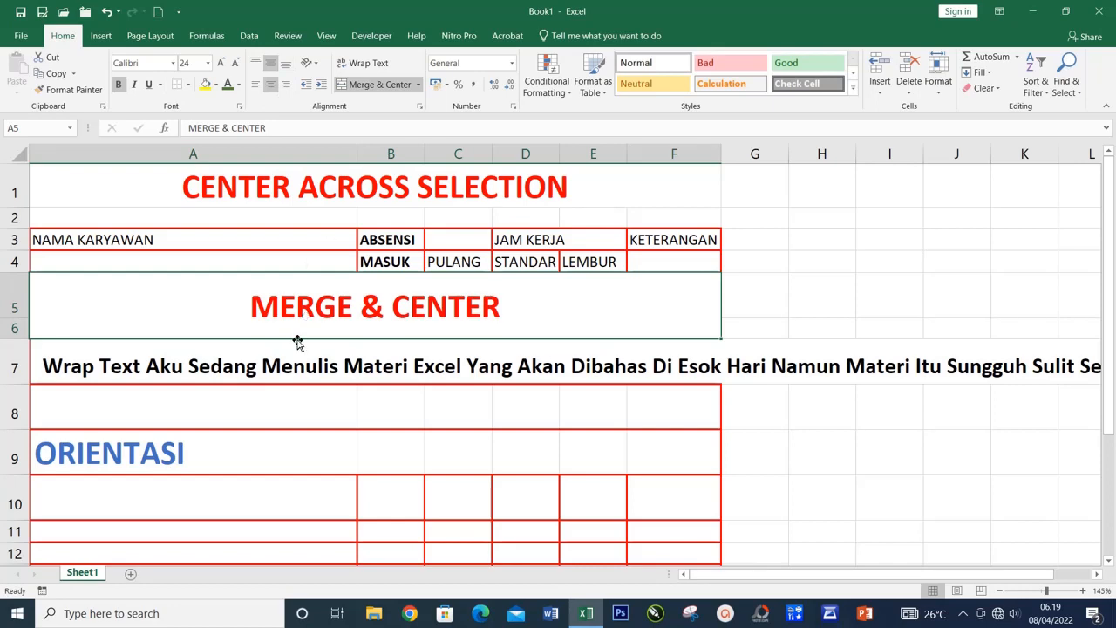
Step: Merge and center the NAMA KARYAWAN header over A3:A4 and the KETERANGAN header over F3:F4
click(280, 372)
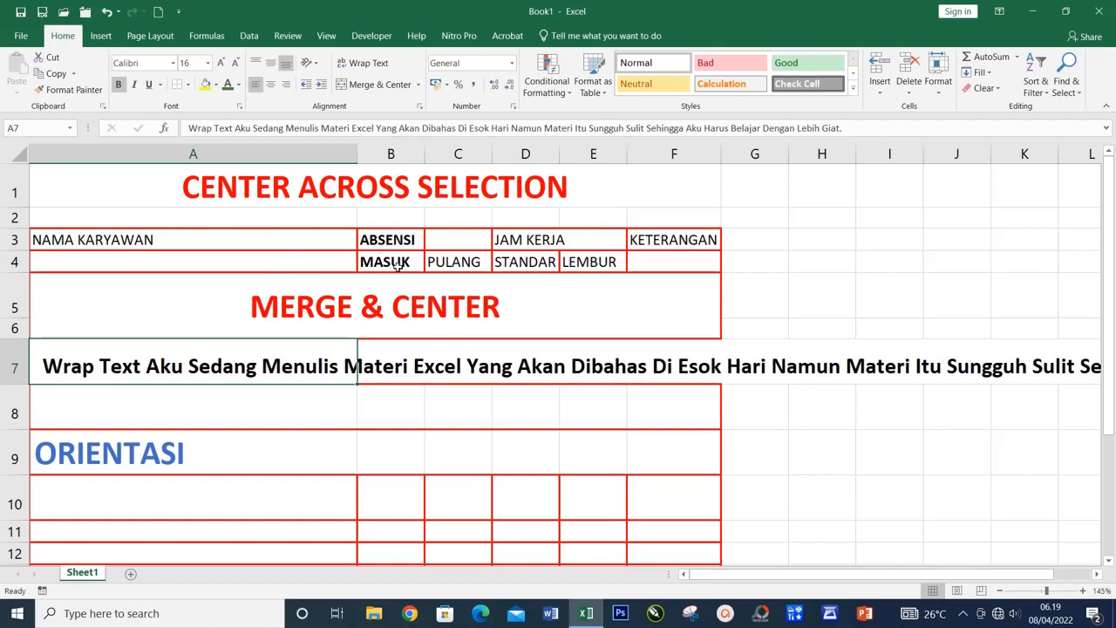
click(224, 245)
drag(225, 244, 225, 257)
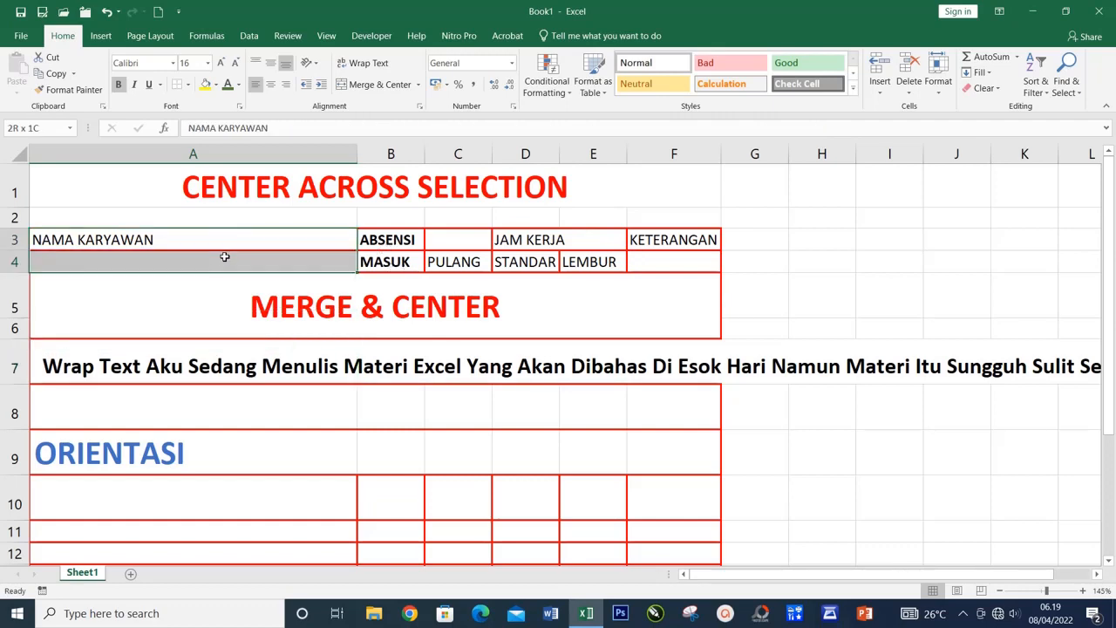
click(349, 84)
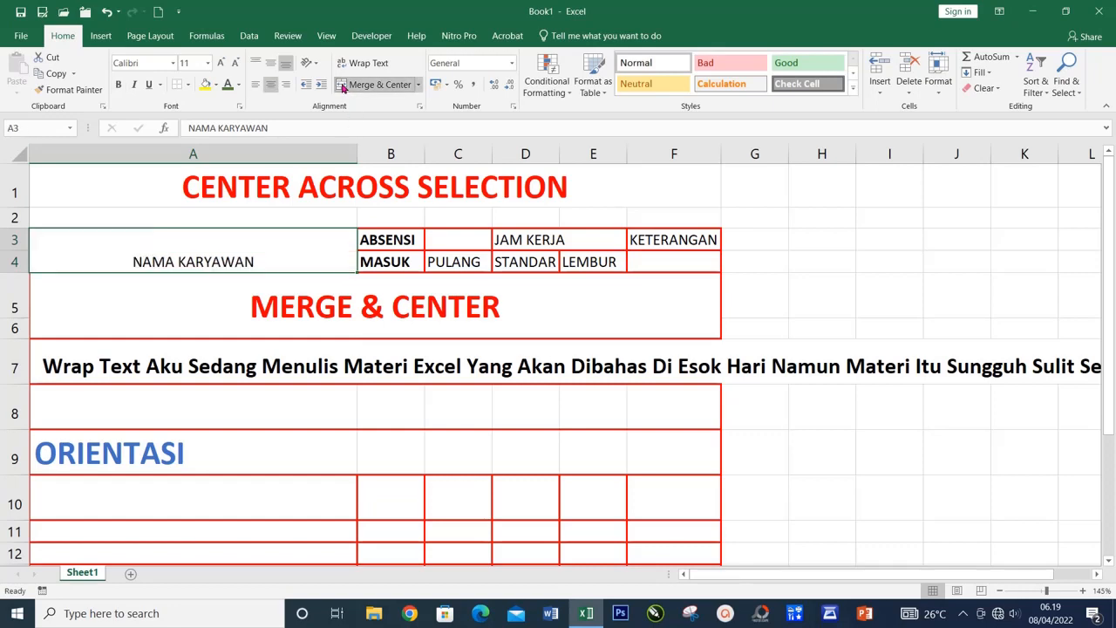
drag(660, 240, 660, 256)
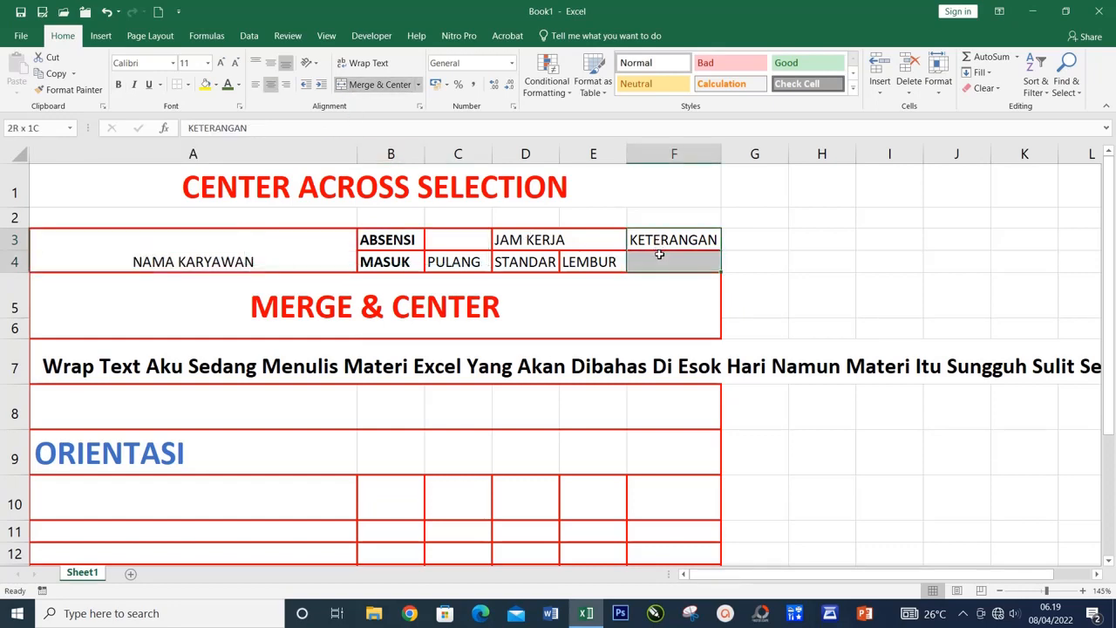
click(353, 84)
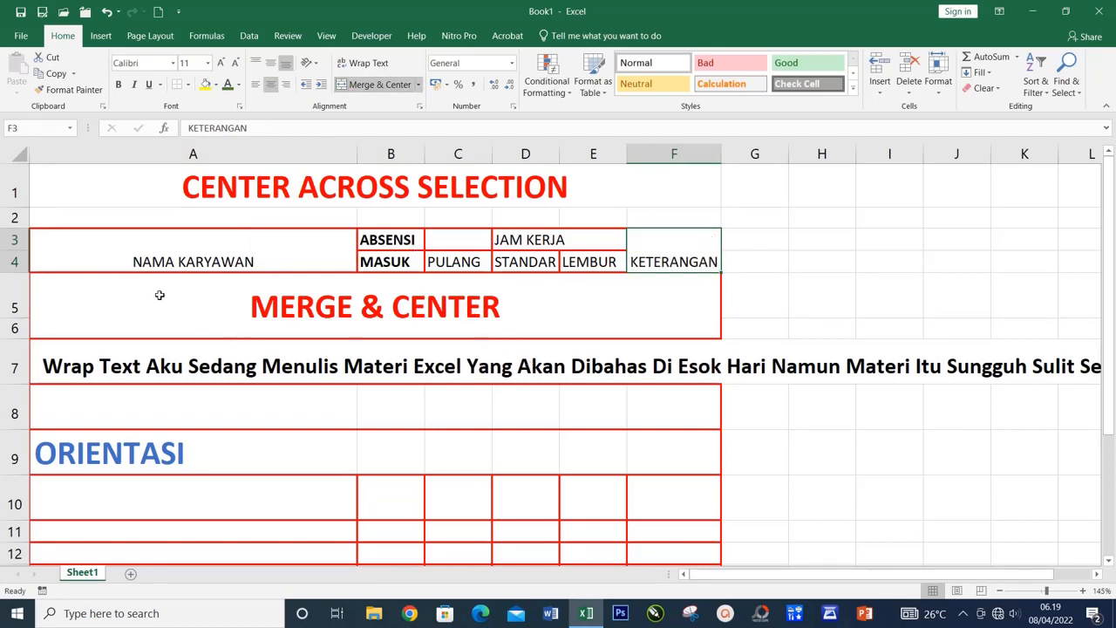
Step: Apply the Center Across Selection horizontal alignment to the table header range A3:F4
click(125, 256)
drag(125, 257, 650, 252)
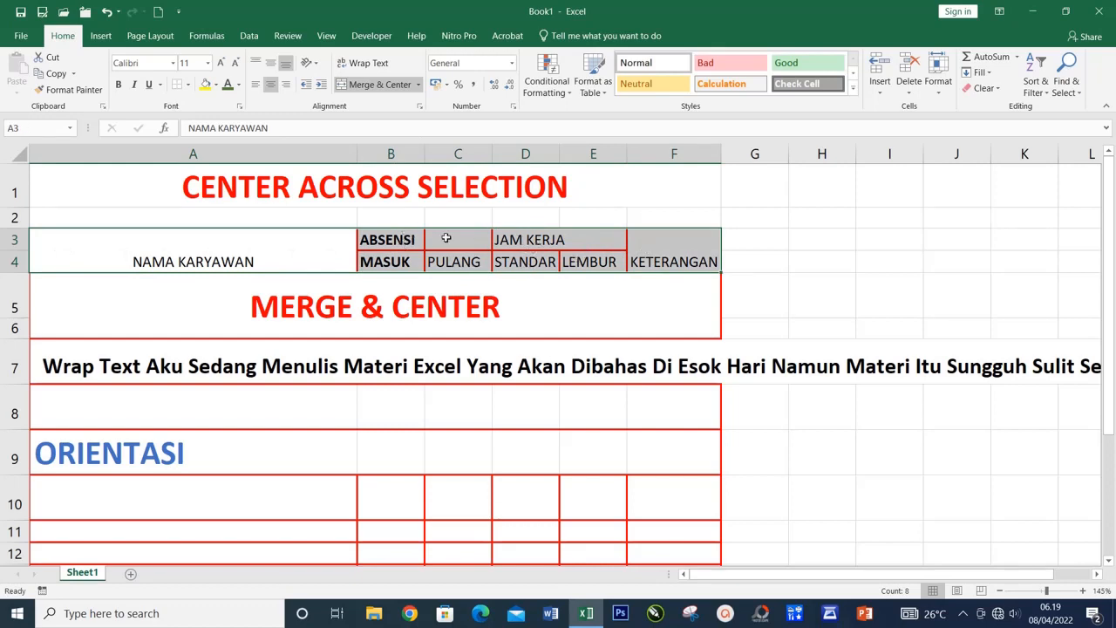
click(421, 109)
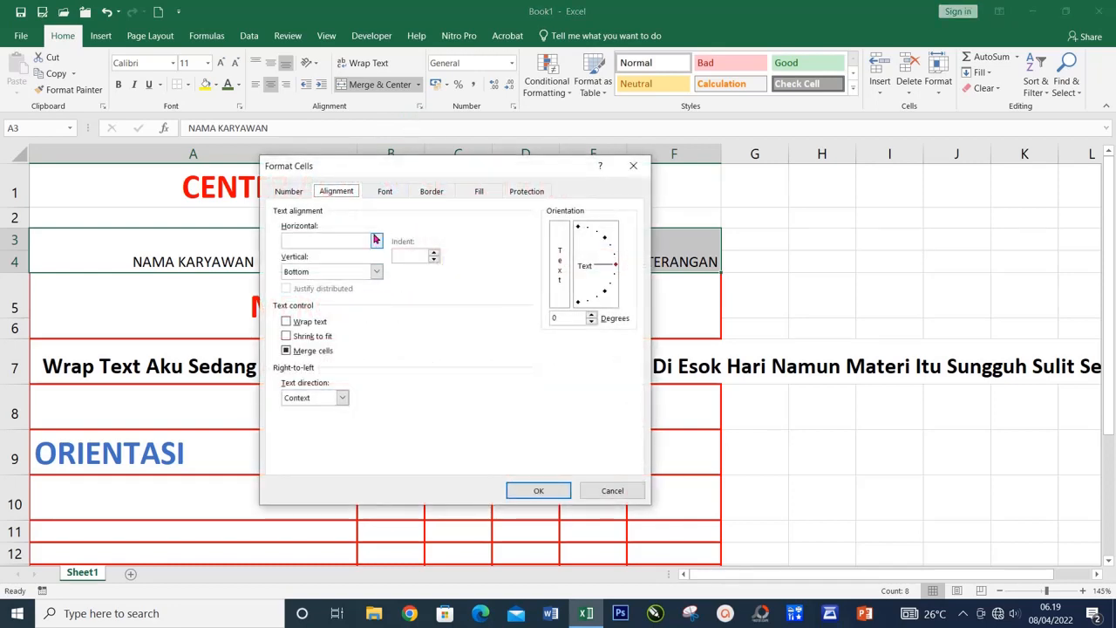
click(376, 241)
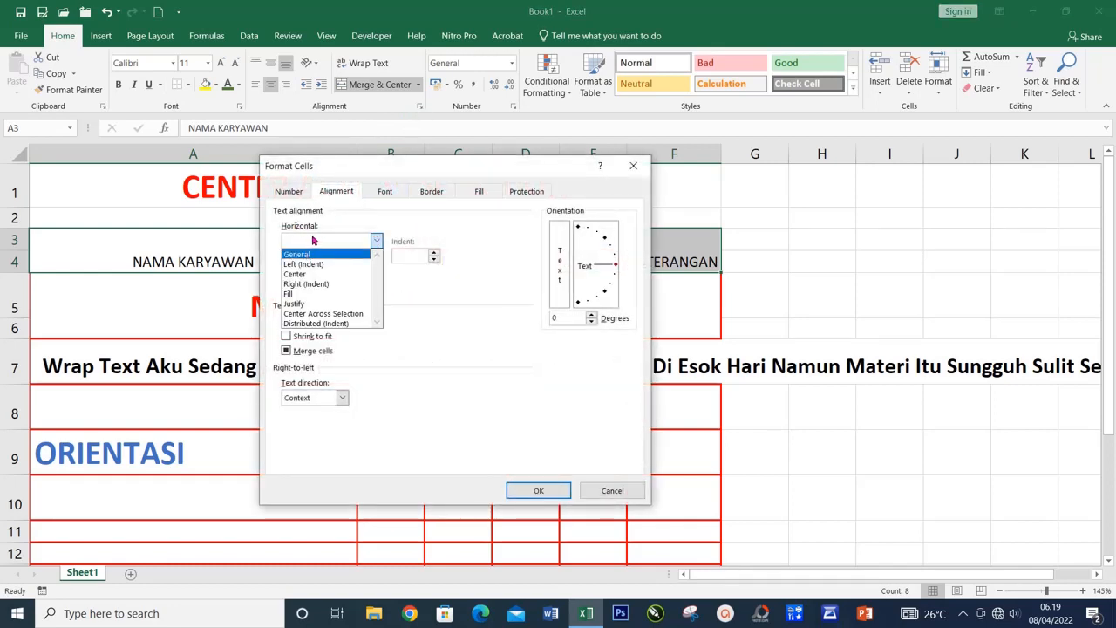
click(329, 314)
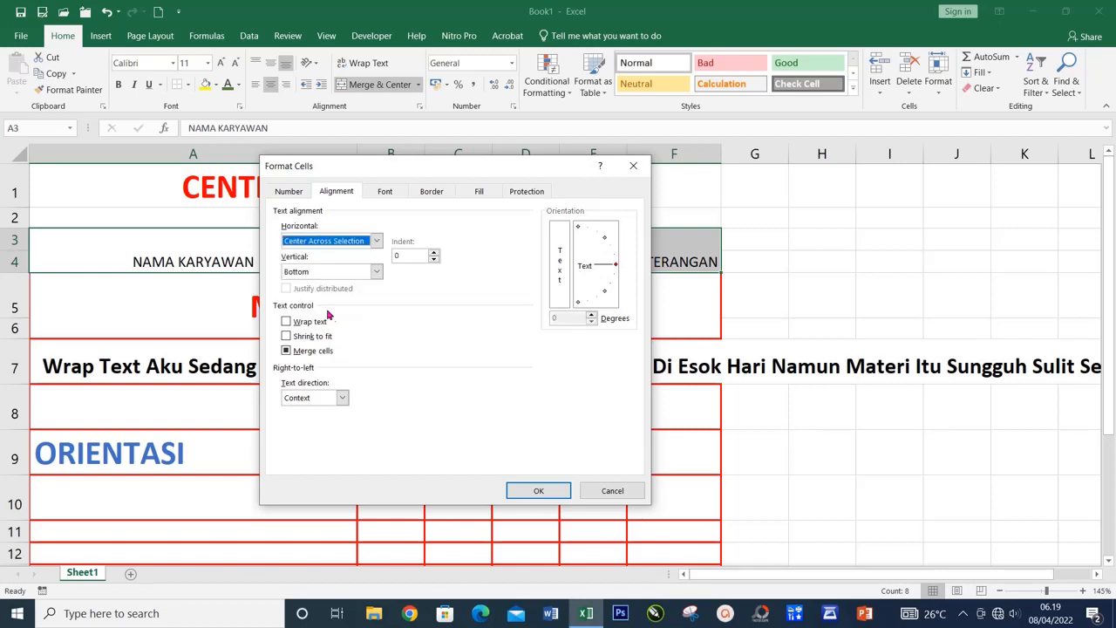
click(527, 491)
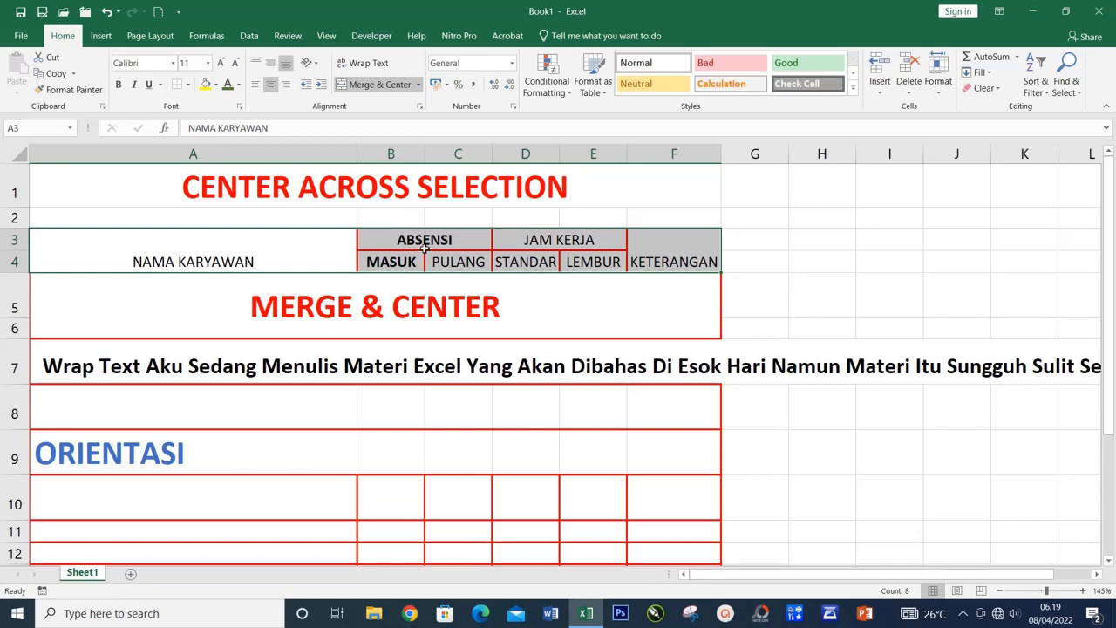
Step: Align the table header in rows 3 and 4 vertically to the middle and make all its text bold
click(271, 66)
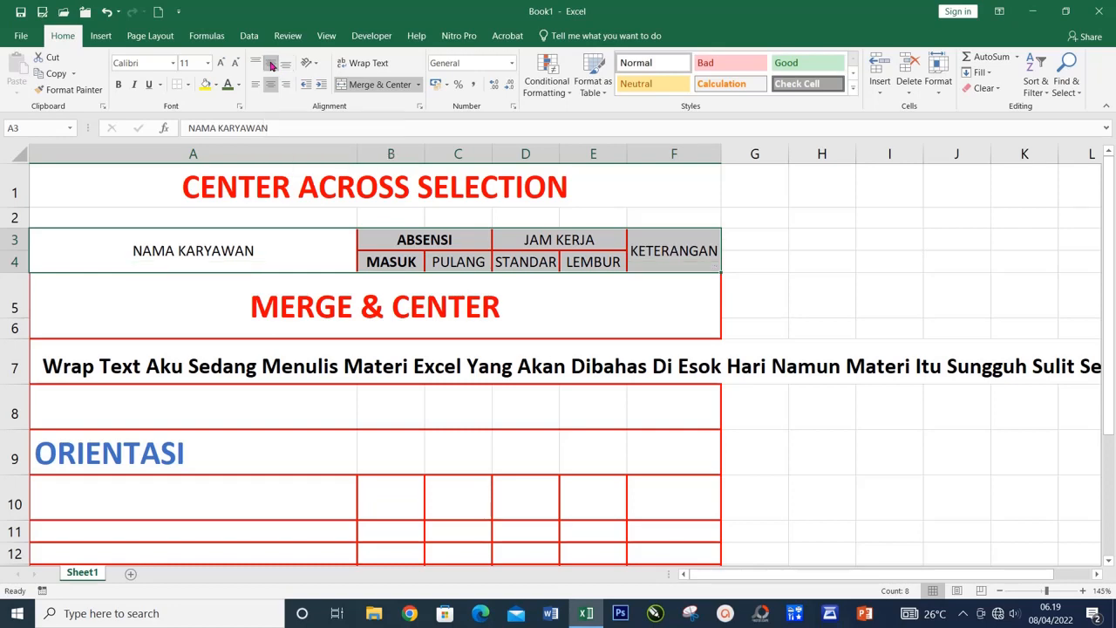
click(120, 85)
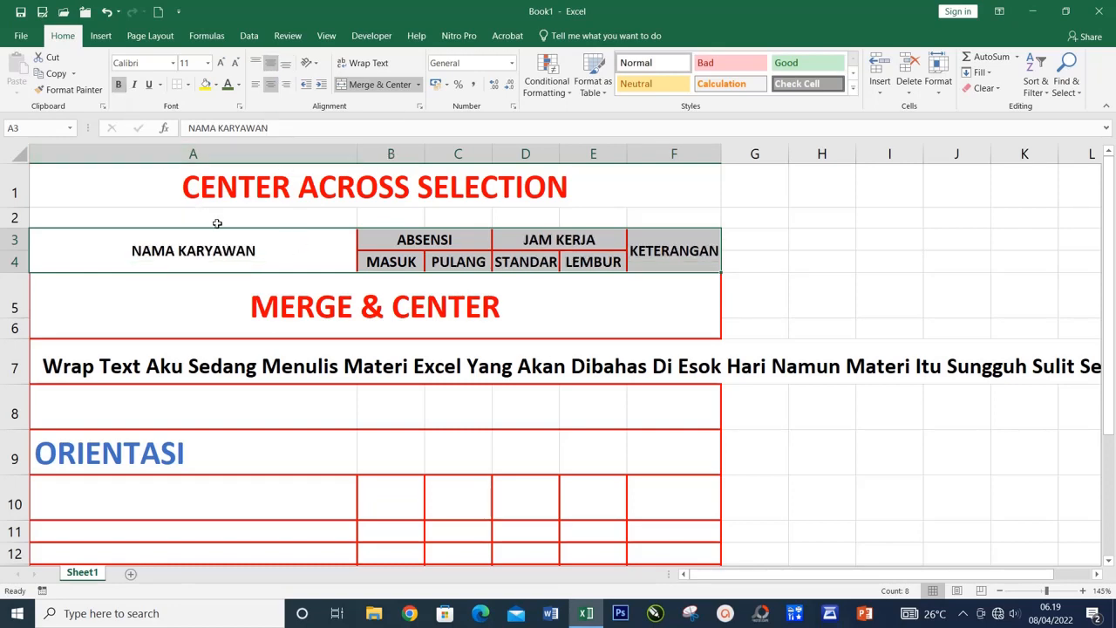
click(245, 363)
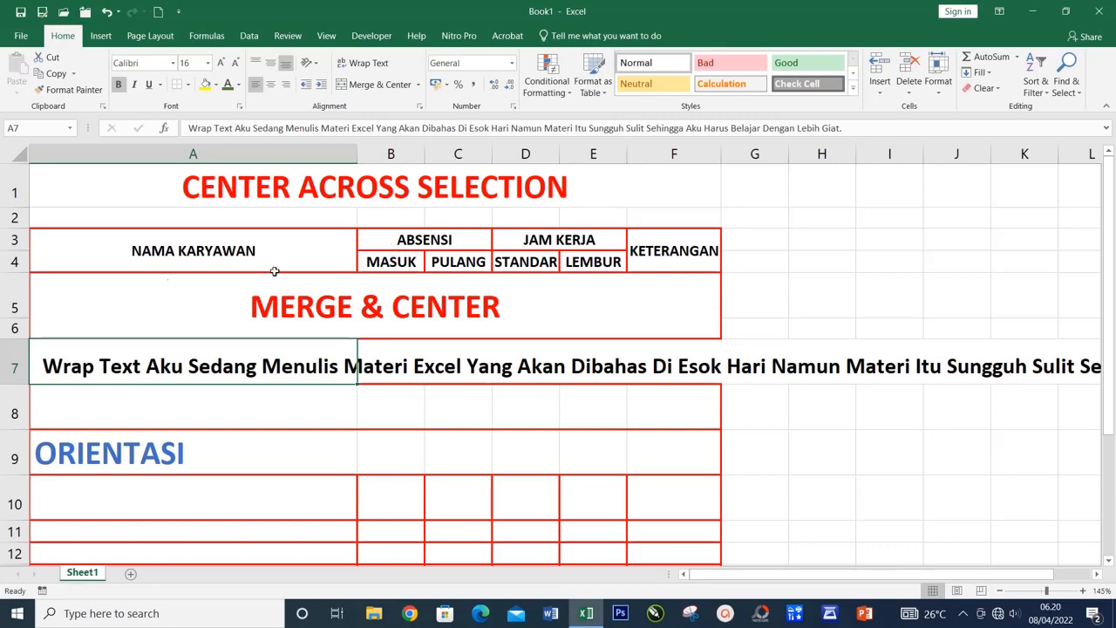
drag(95, 256, 656, 235)
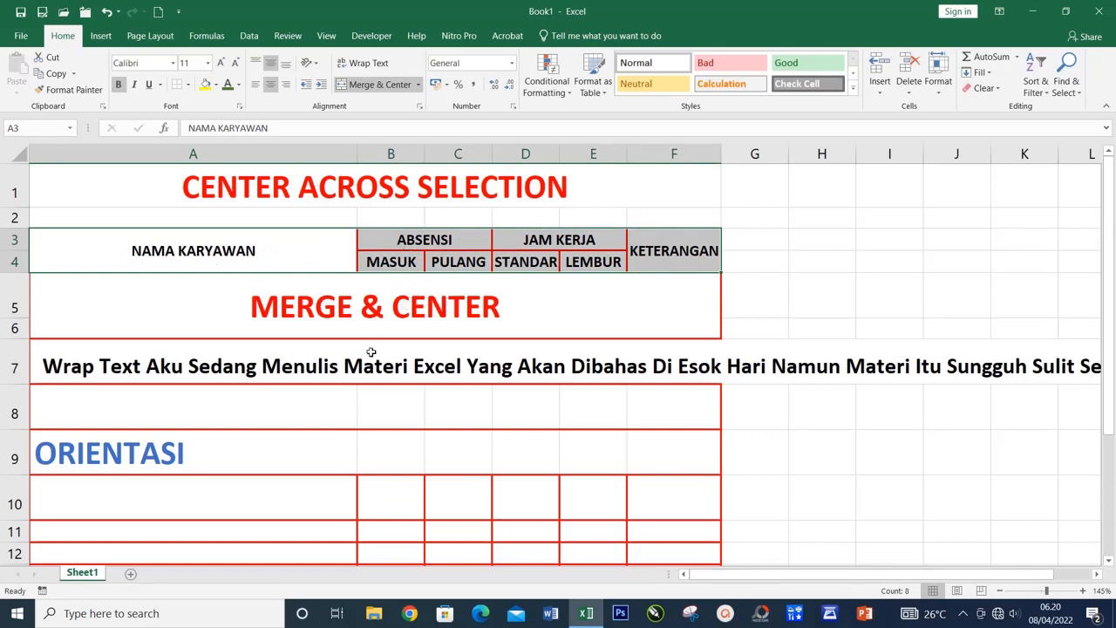
click(353, 448)
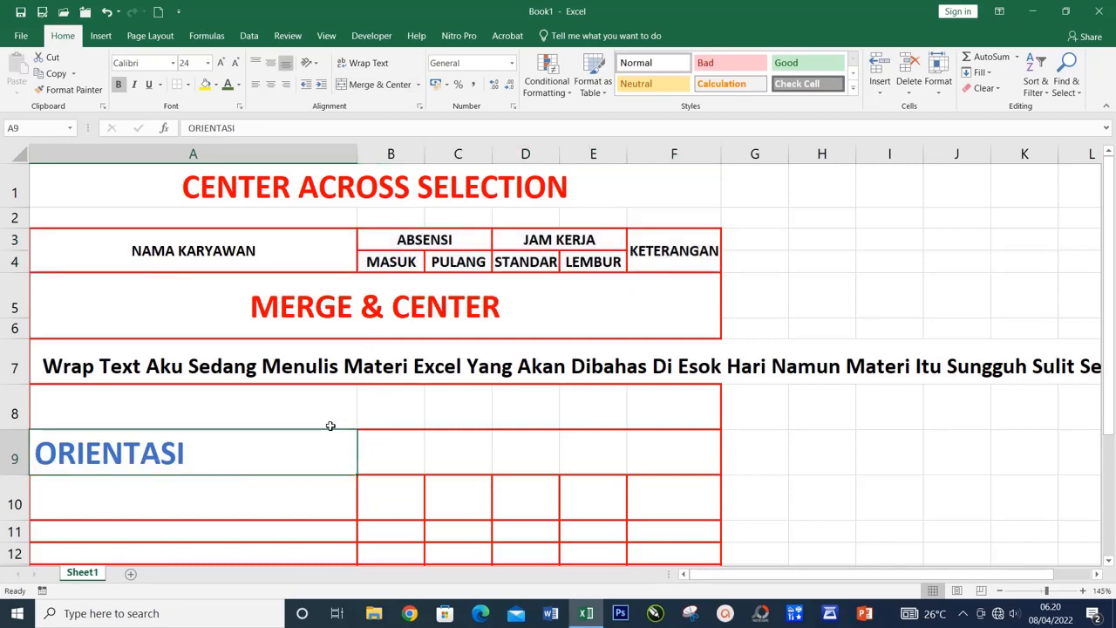
click(250, 374)
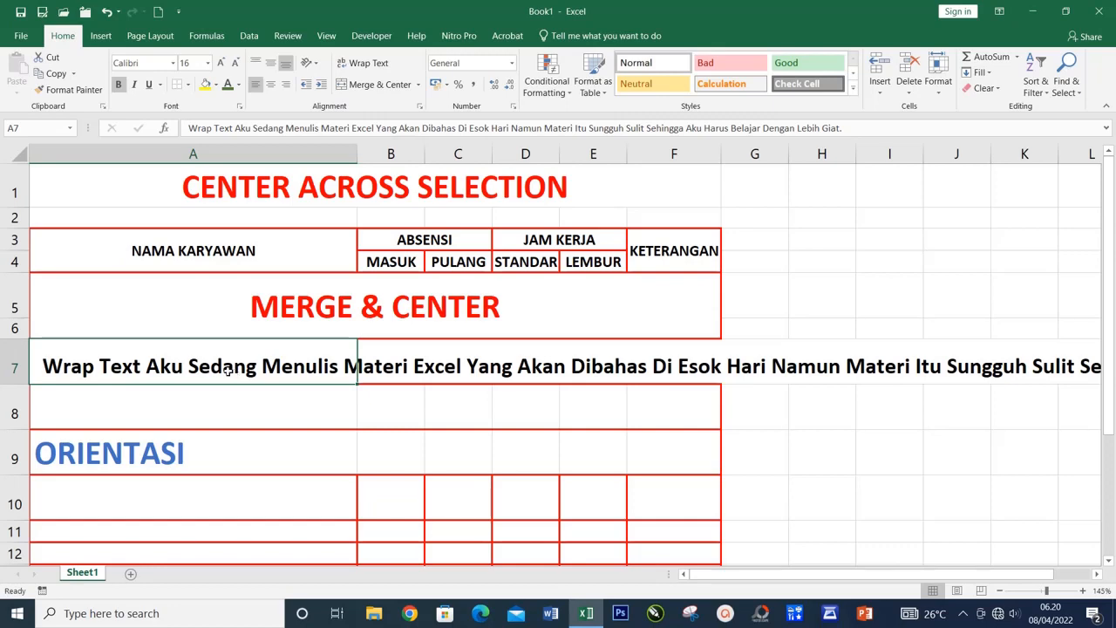
click(245, 415)
Step: Wrap the long sentence in A7 within its cell and align it vertically to the top
click(249, 377)
click(368, 64)
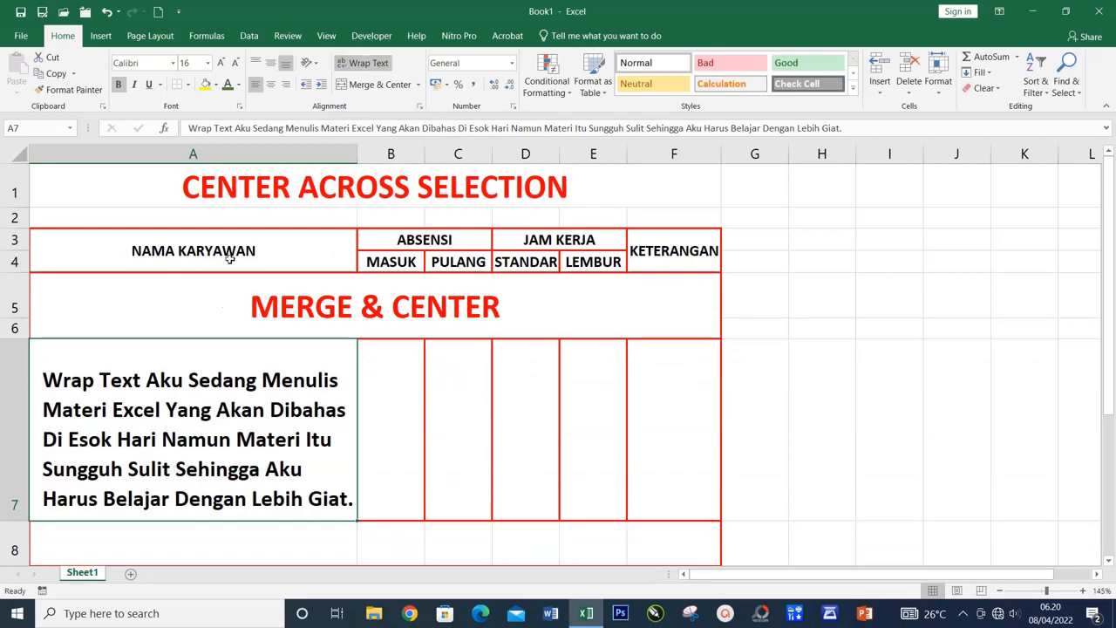
click(256, 62)
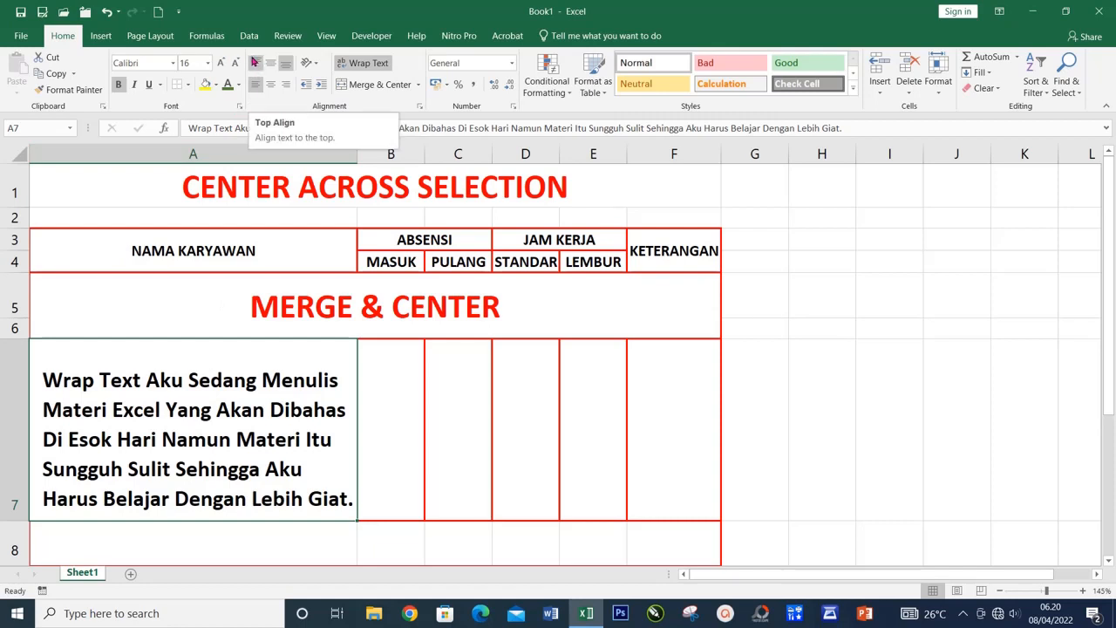
click(255, 62)
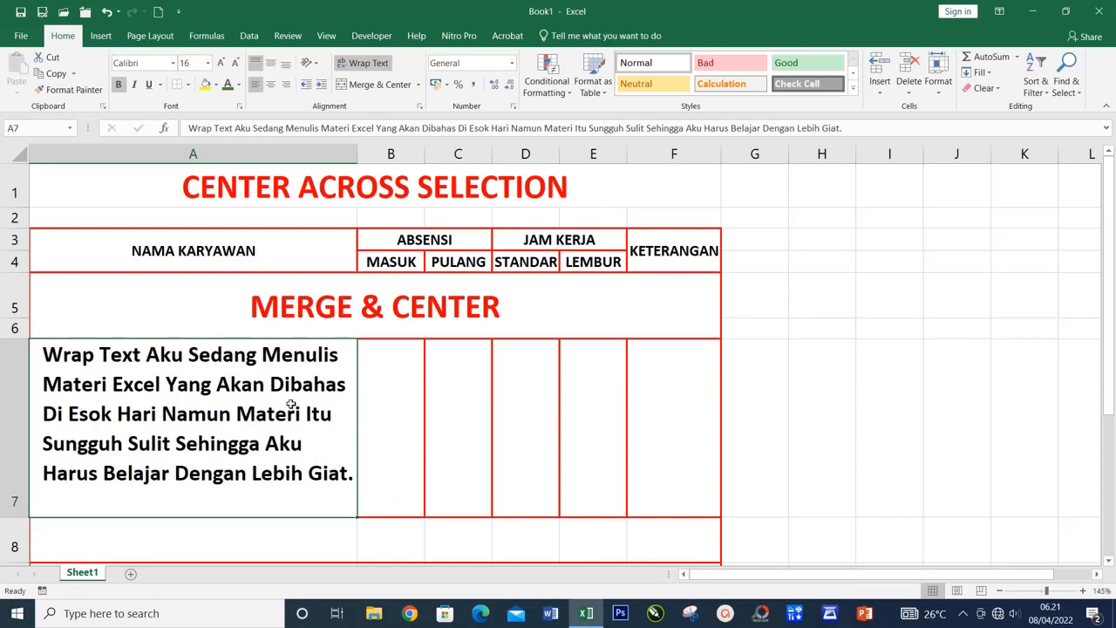
drag(278, 404, 399, 403)
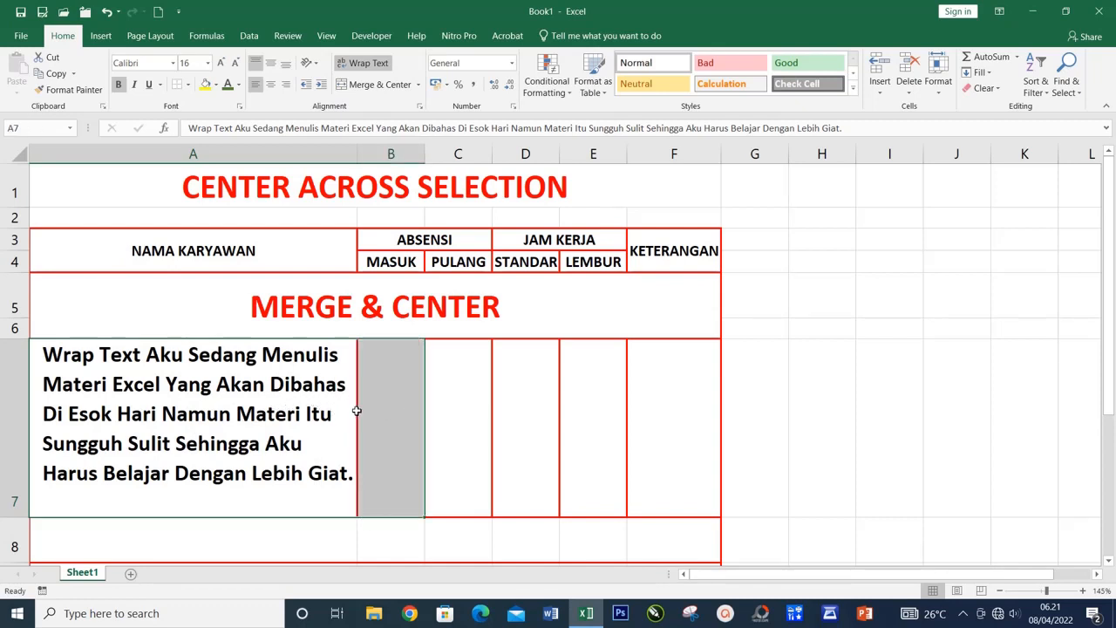
Step: Merge cells A7:B7 holding the wrapped sentence and align its text to the left
click(371, 83)
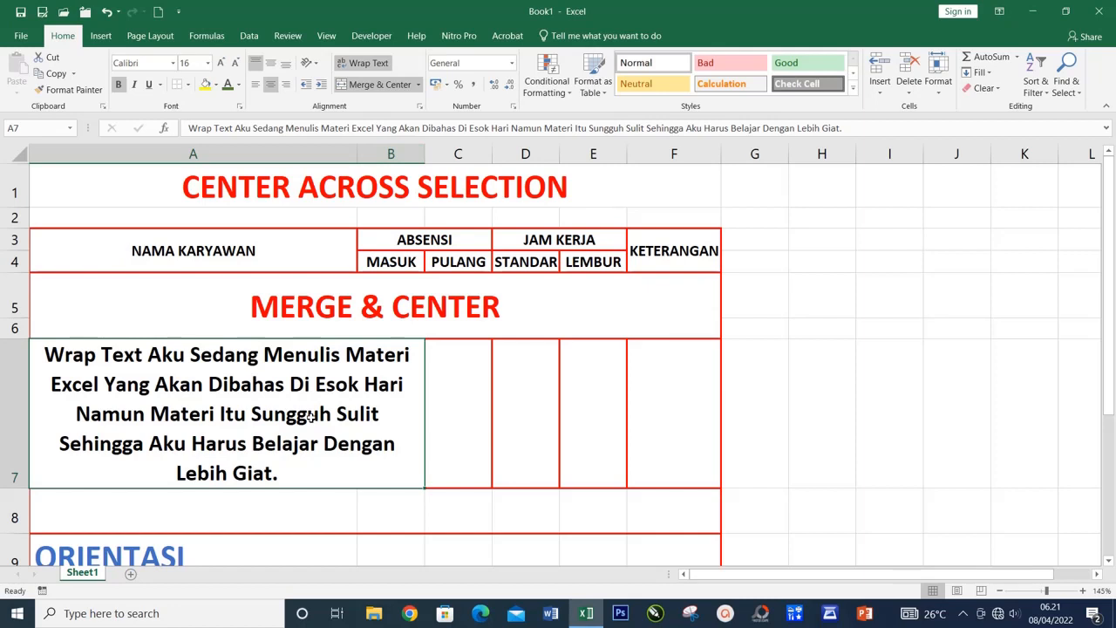
click(256, 86)
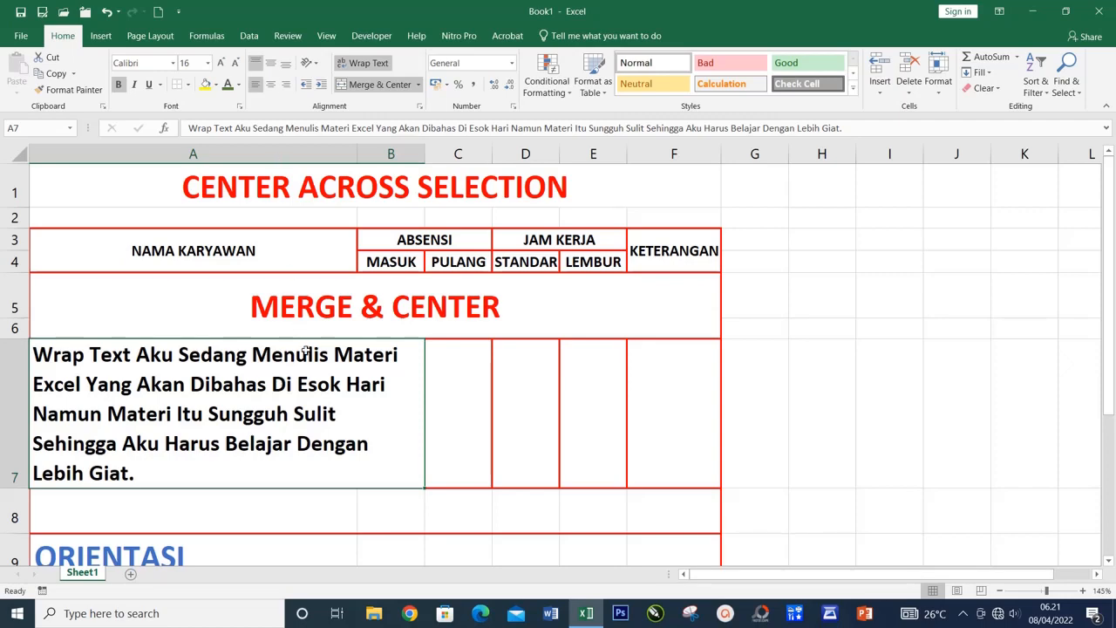
Step: Apply the Vertical Text orientation to the ORIENTASI heading in A9 and examine the whole stacked word
scroll(316, 365, down, 2)
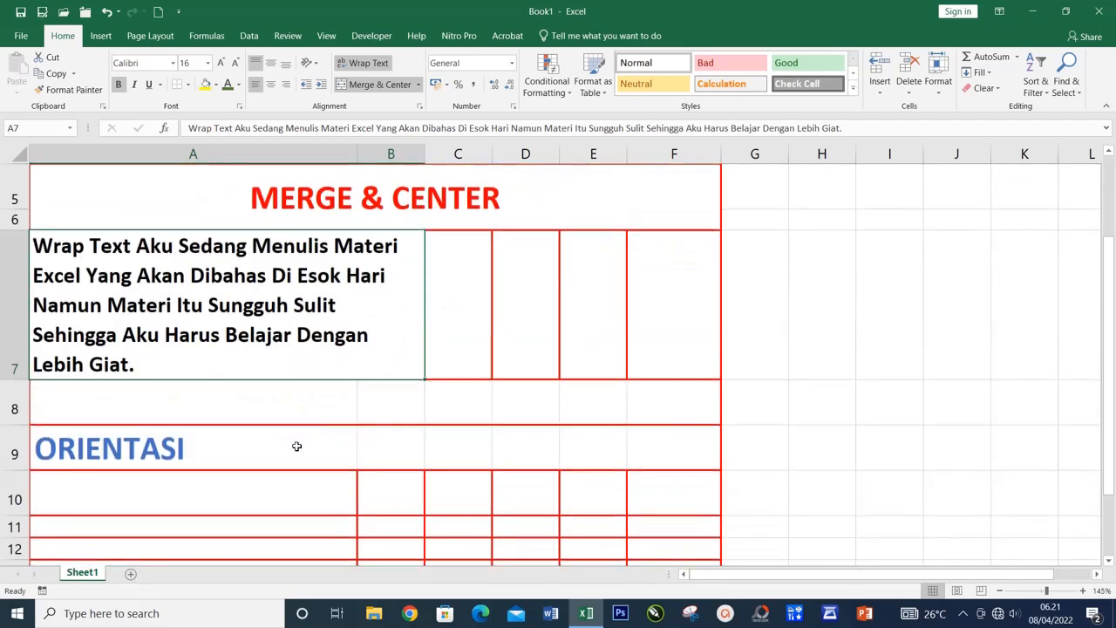
click(242, 453)
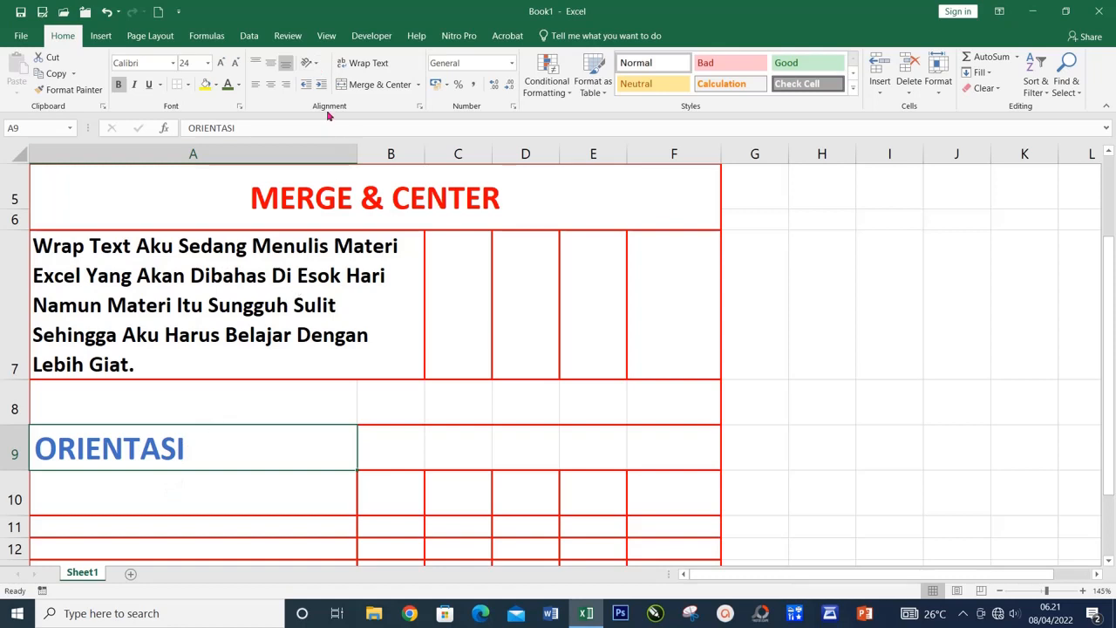
click(315, 66)
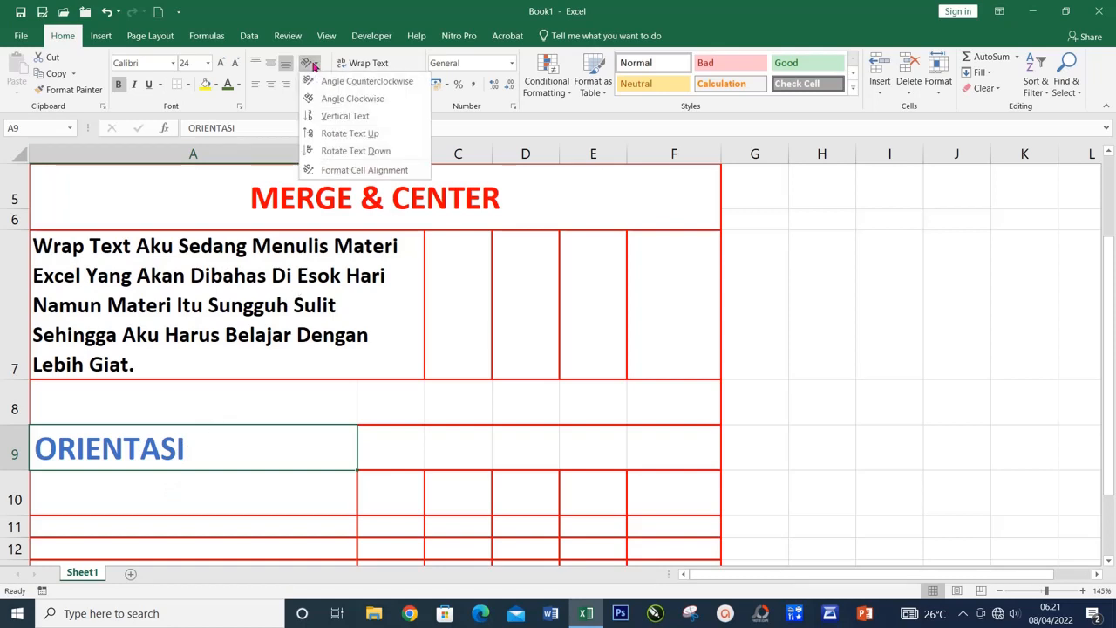
click(314, 116)
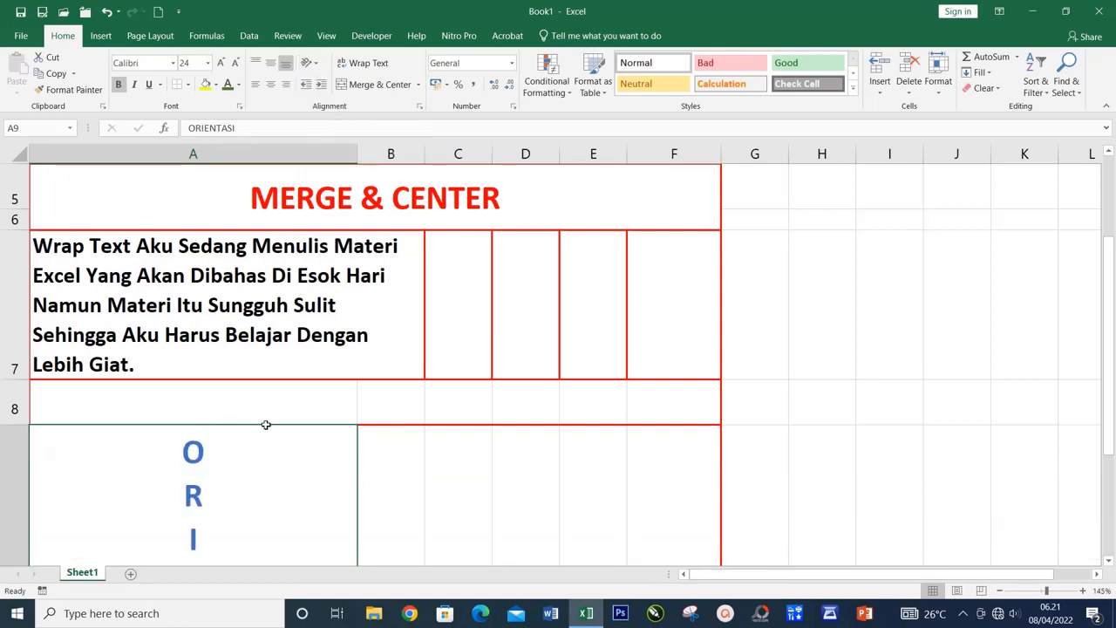
scroll(266, 425, down, 4)
scroll(266, 425, up, 2)
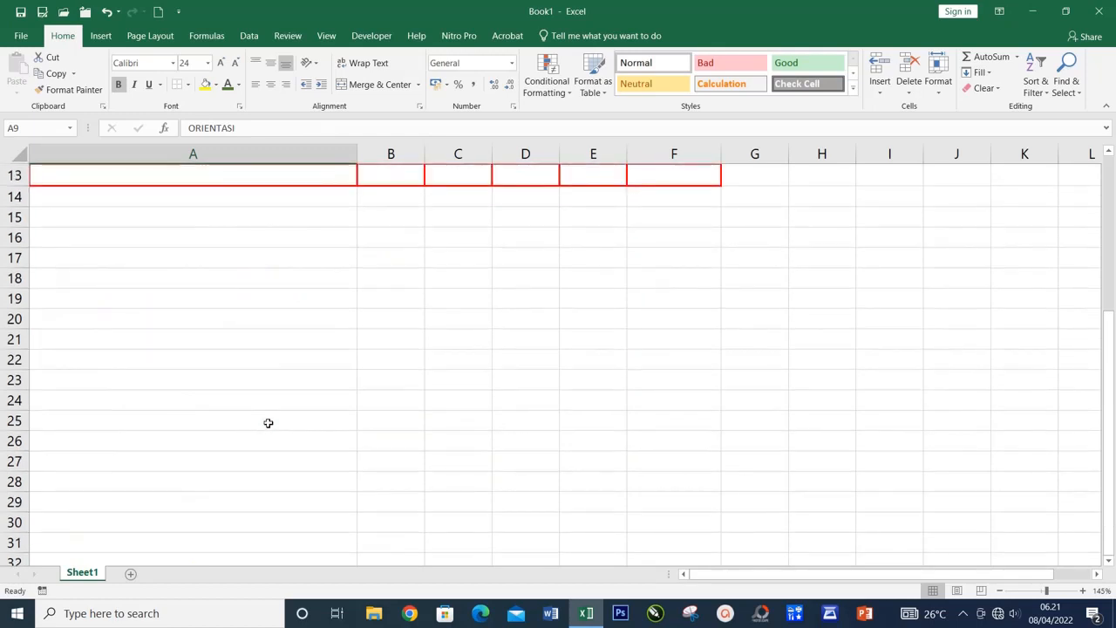
ctrl+scroll(268, 423, down, 1)
scroll(268, 424, up, 1)
scroll(267, 423, up, 2)
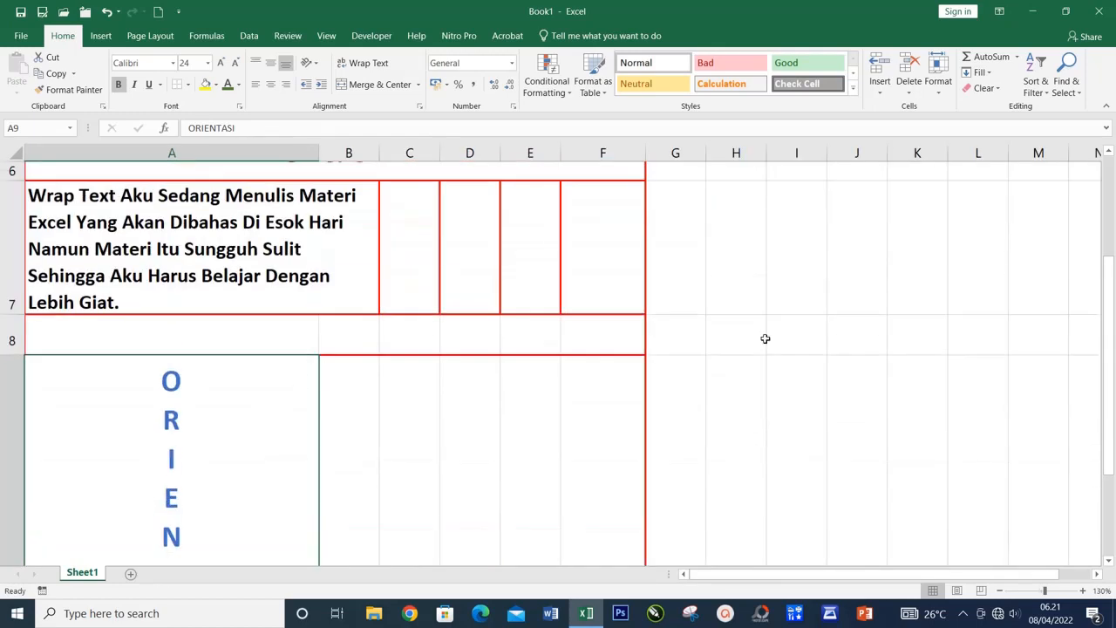
click(1111, 561)
click(1112, 561)
click(1111, 561)
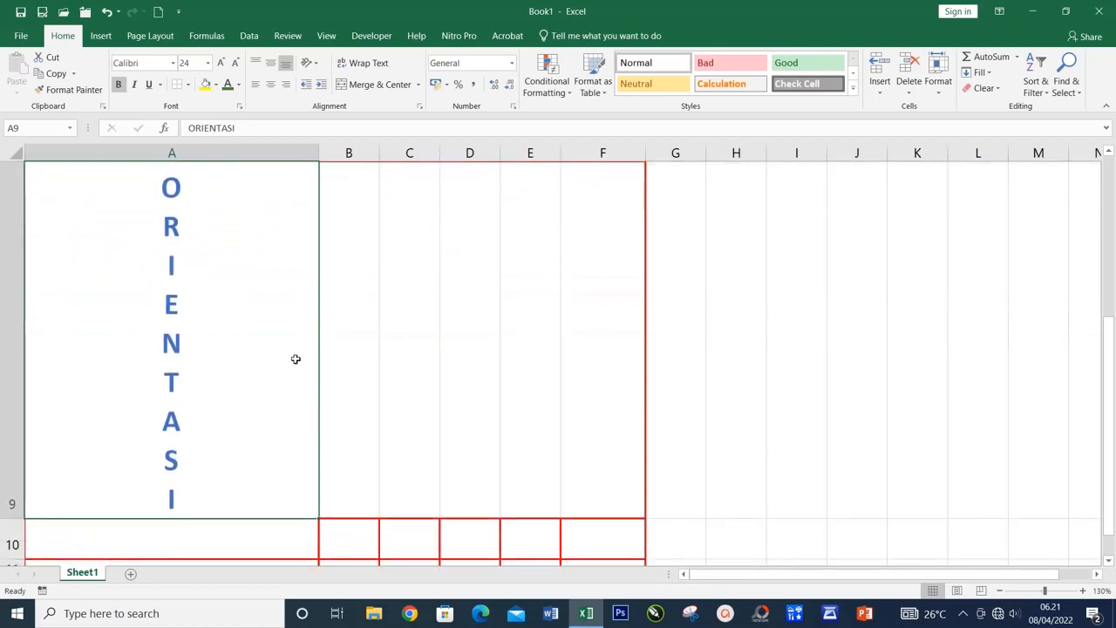
Step: Apply Rotate Text Up to the ORIENTASI heading in A9 and center it horizontally
click(317, 65)
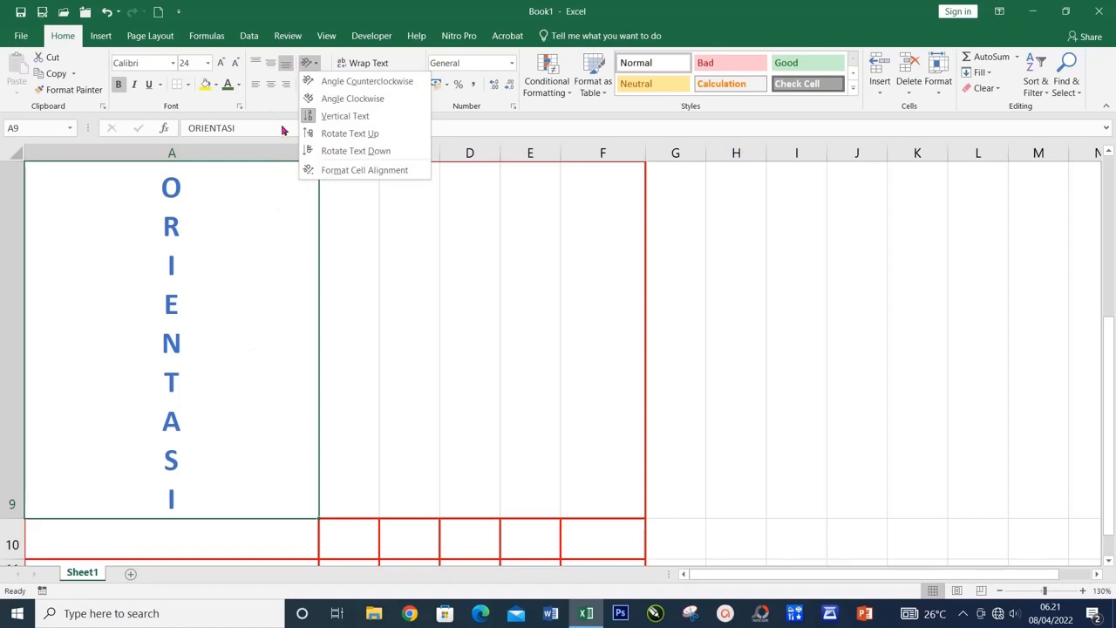
click(321, 135)
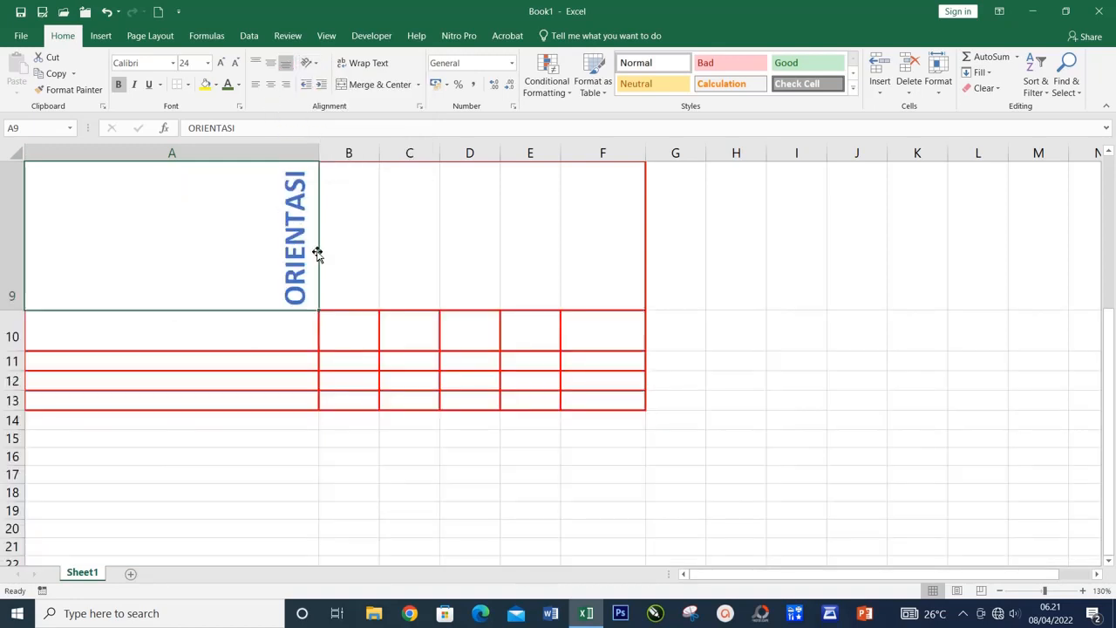
click(271, 87)
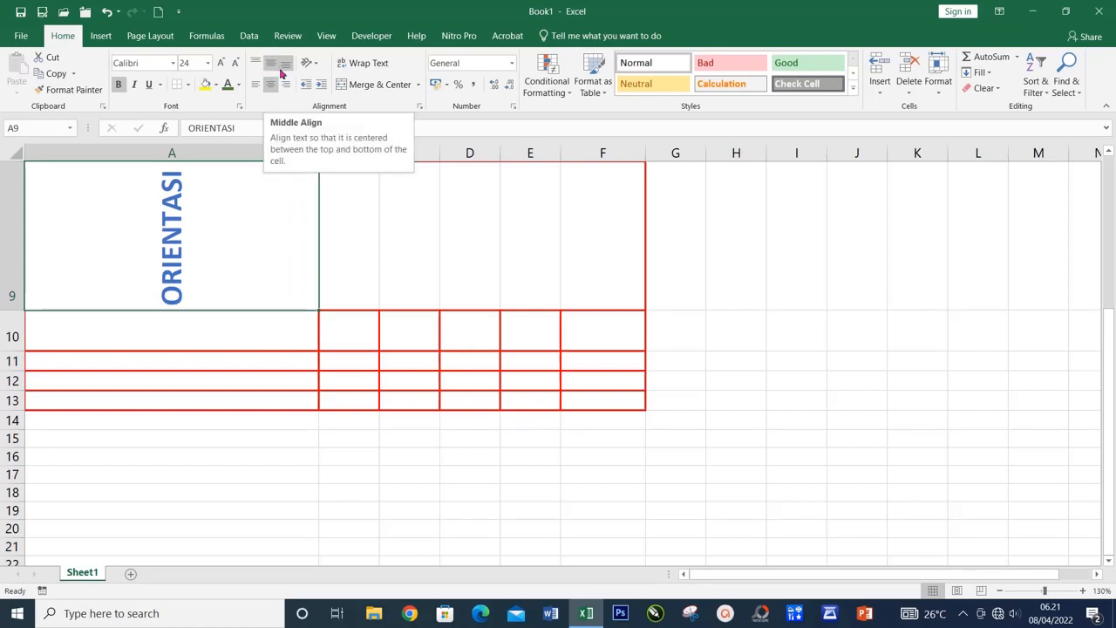
Step: Apply Rotate Text Down to the ORIENTASI heading in A9
click(317, 63)
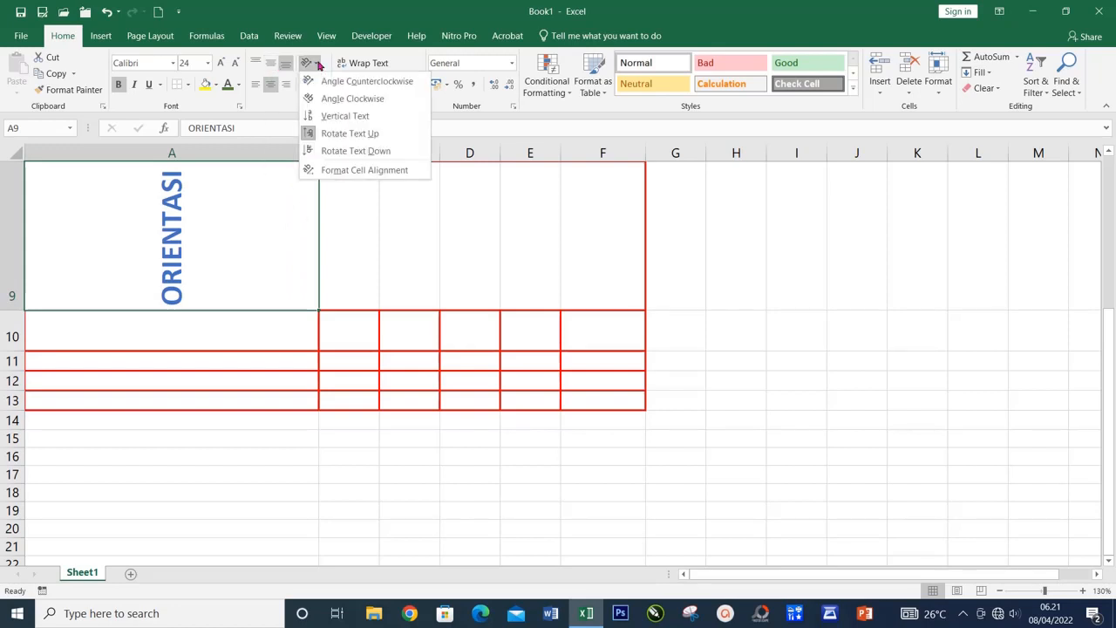
click(334, 153)
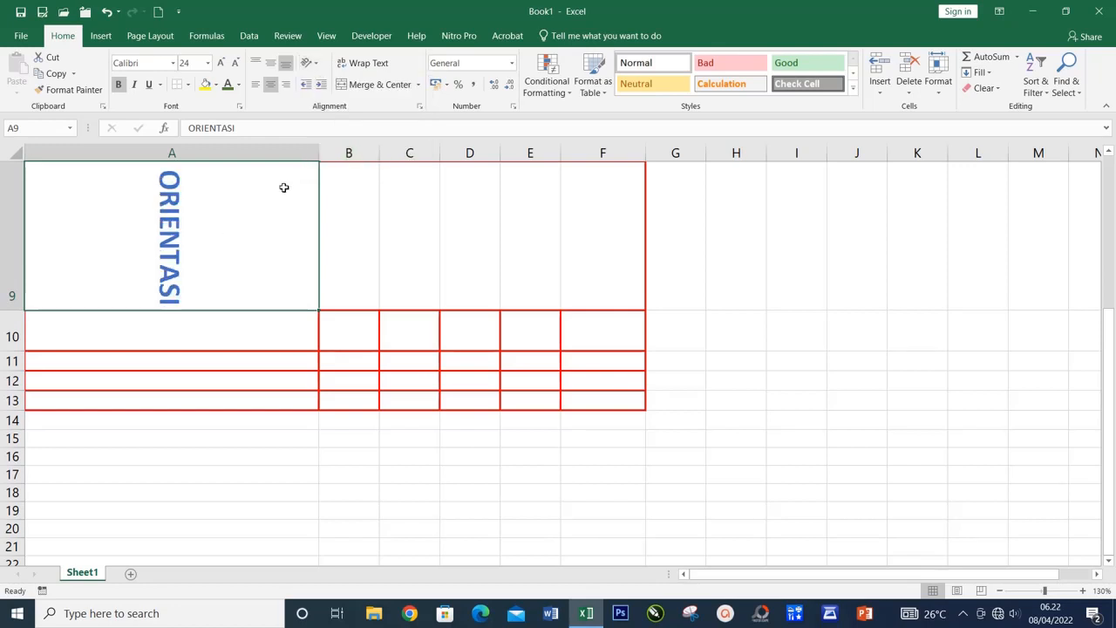
Step: Set the ORIENTASI heading's text orientation in A9 to 45 degrees through the cell alignment format settings
click(318, 67)
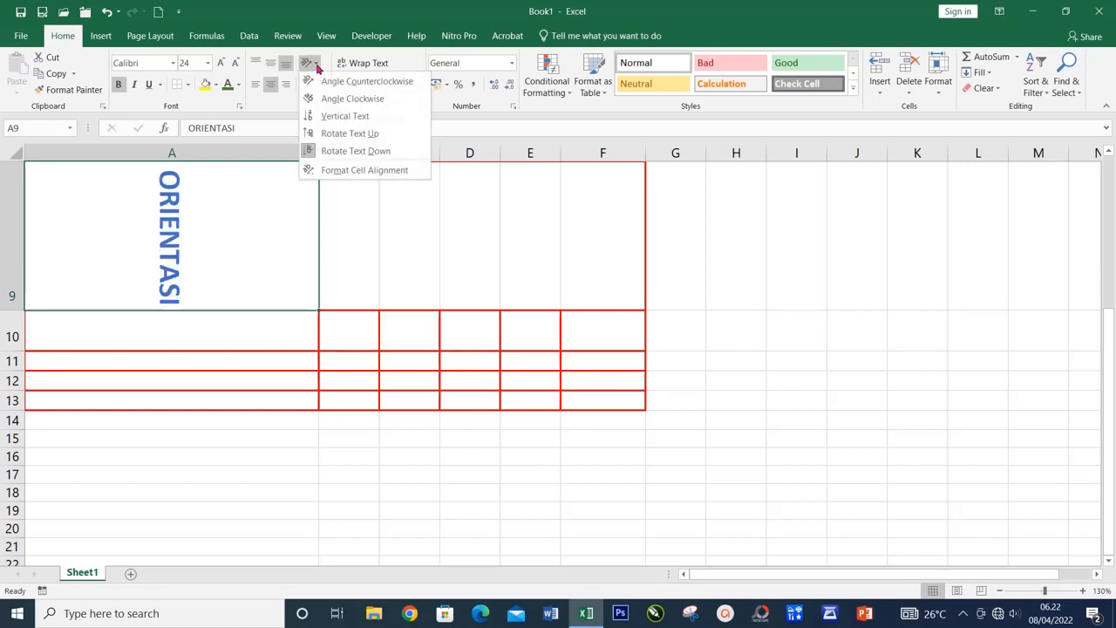
click(335, 171)
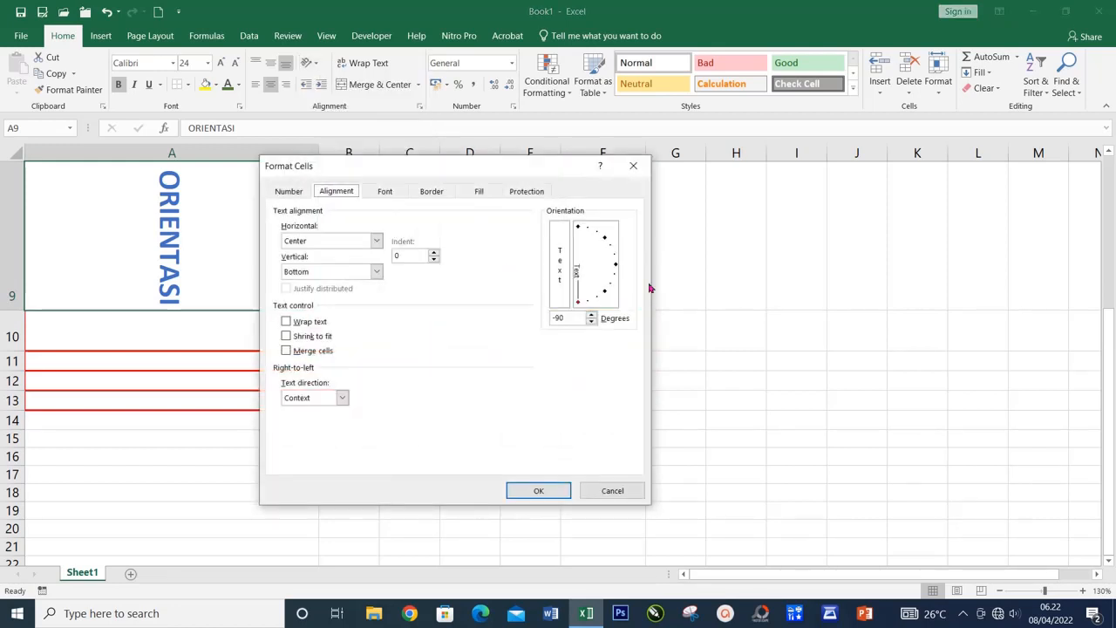
drag(580, 305, 607, 240)
click(536, 489)
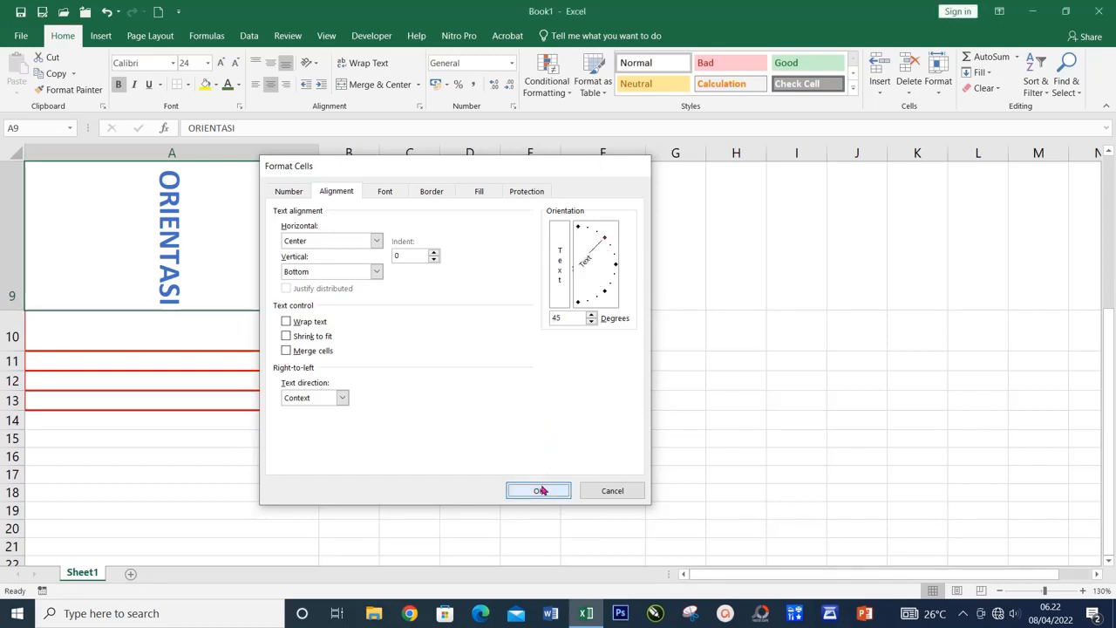
Step: Review the alignment examples on the sheet: the Center Across Selection title, the merged heading, the wrapped sentence and the rotated ORIENTASI text
scroll(257, 298, up, 2)
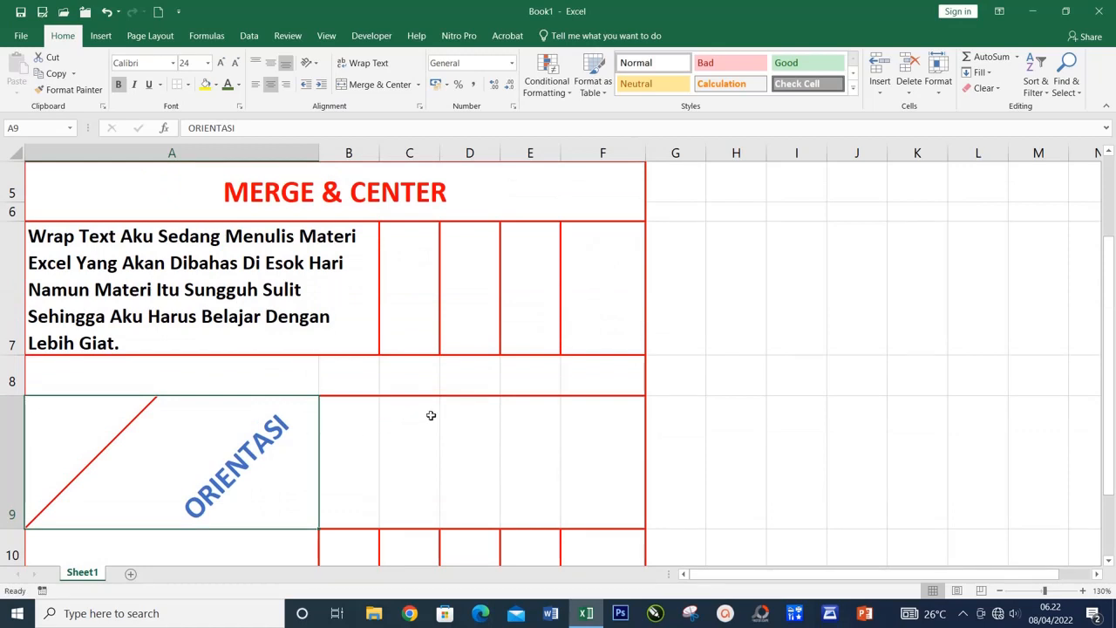
scroll(511, 374, up, 2)
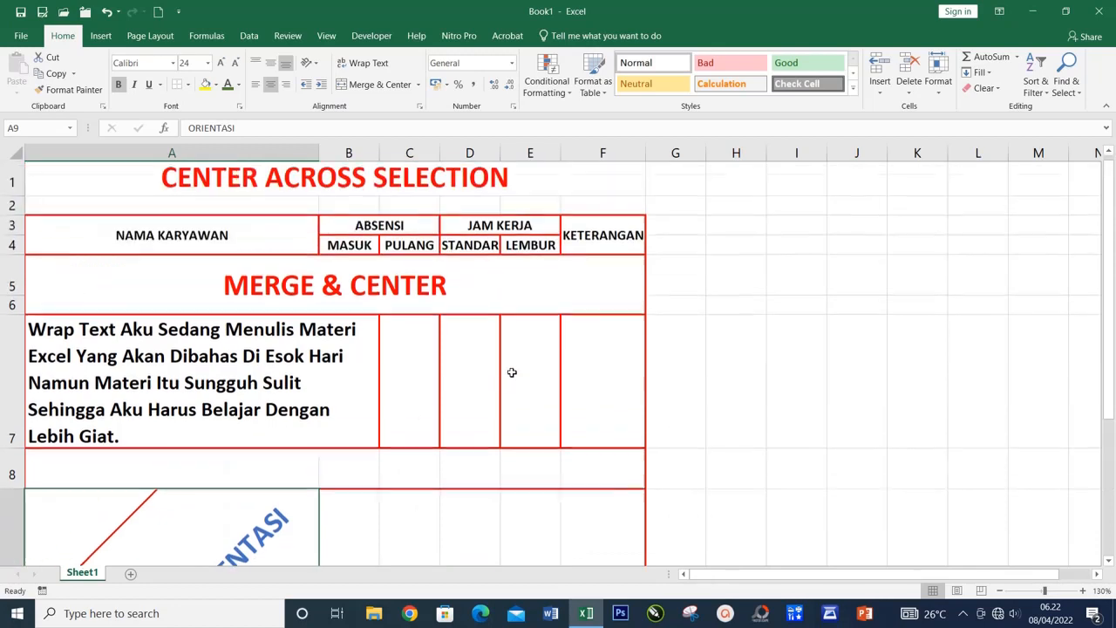
click(185, 283)
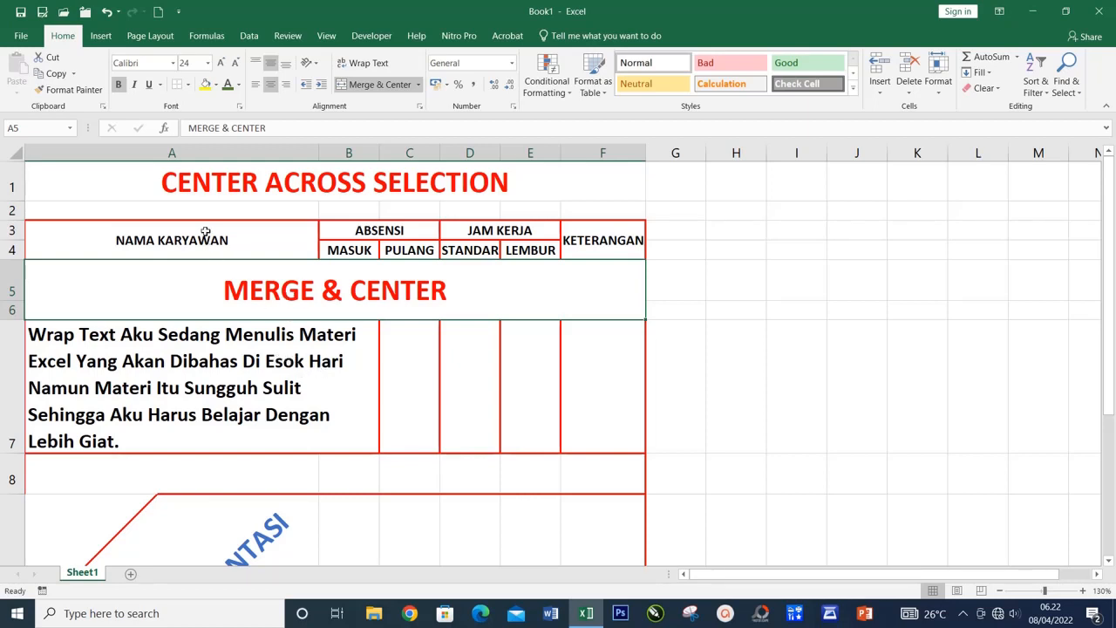
click(273, 377)
scroll(272, 377, down, 2)
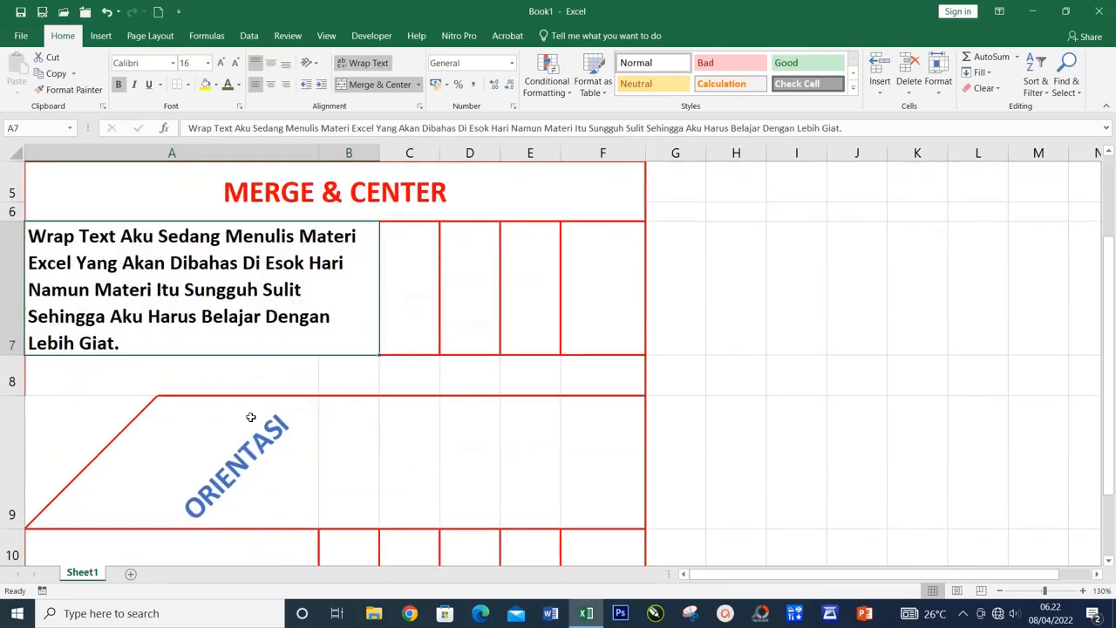
click(253, 414)
scroll(286, 358, up, 2)
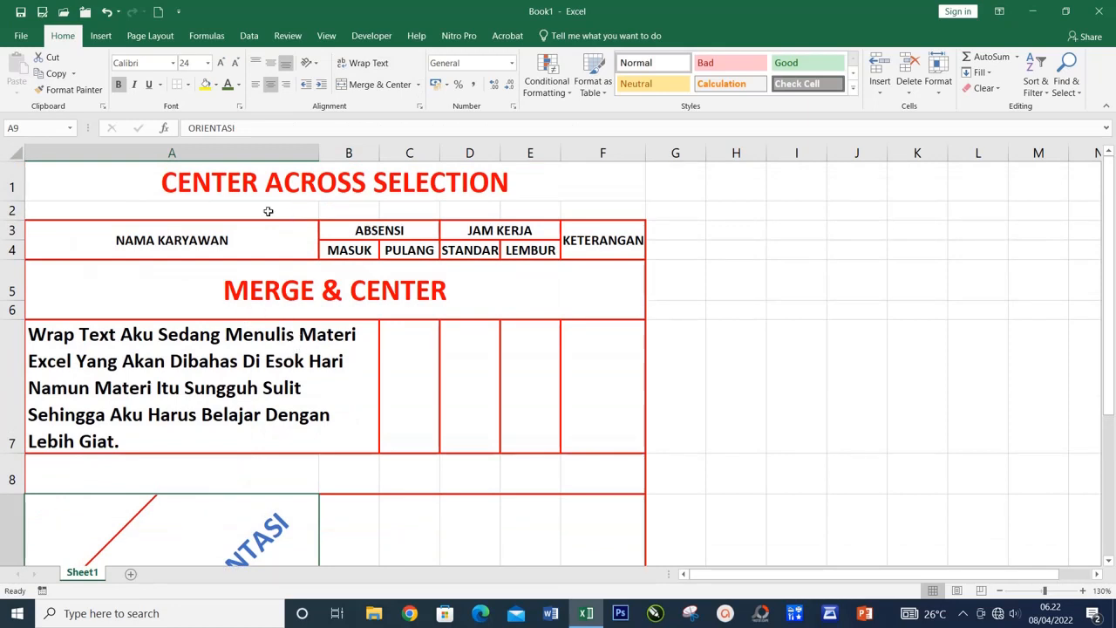
click(333, 378)
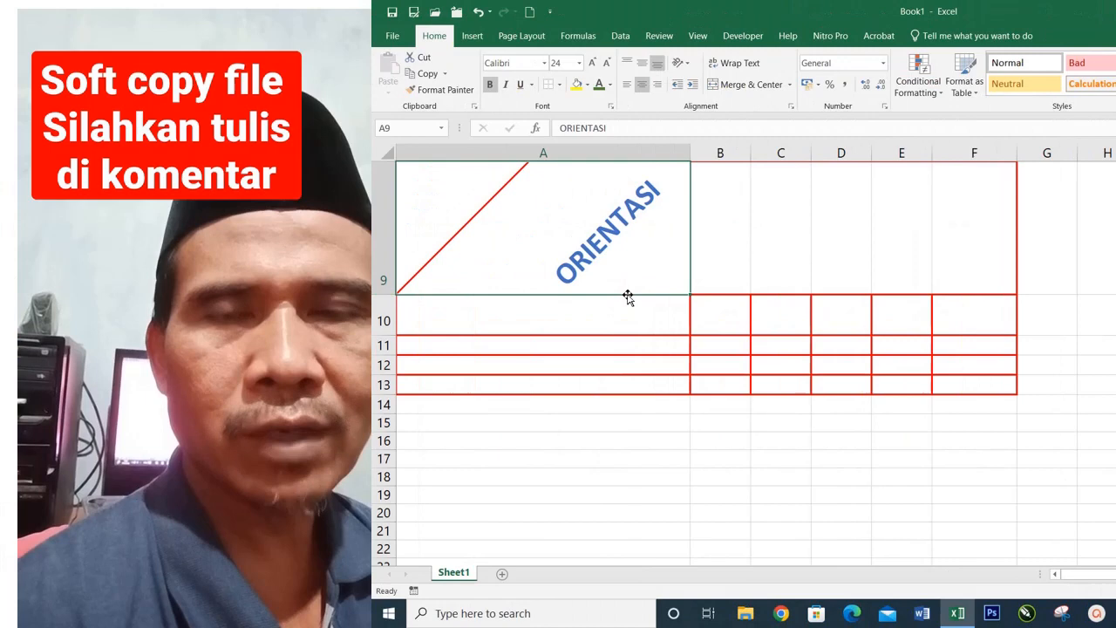
scroll(654, 349, up, 2)
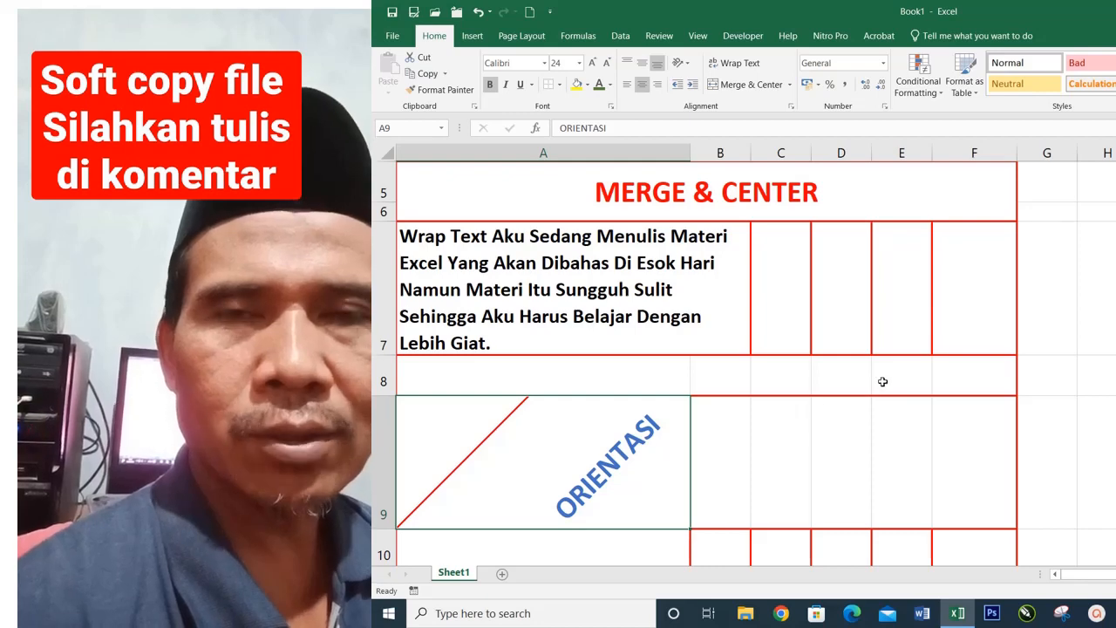
scroll(881, 379, up, 2)
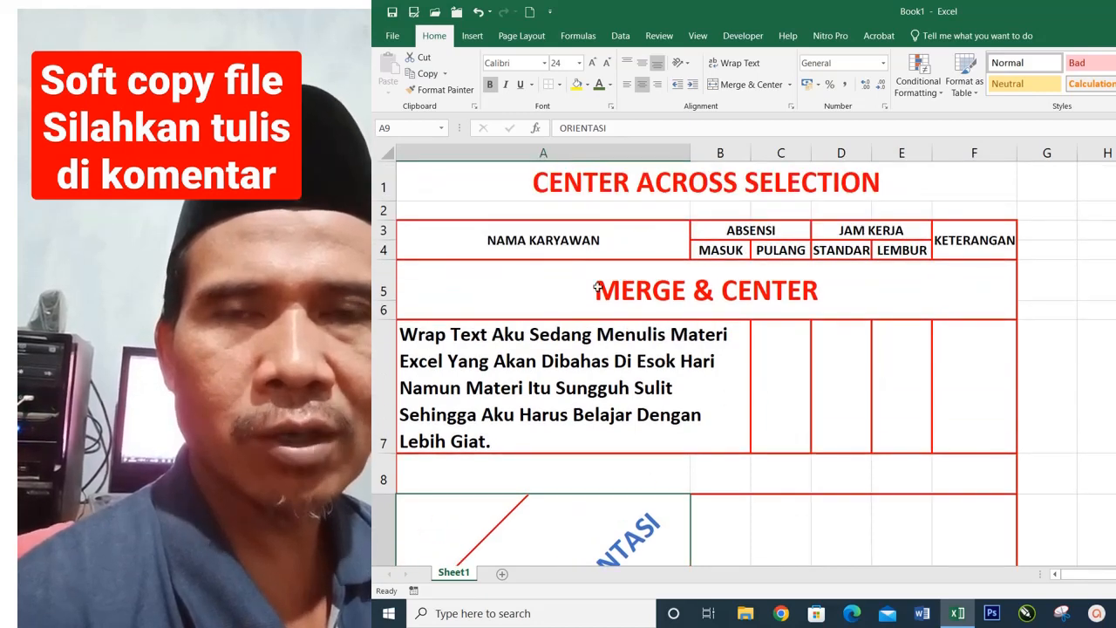
click(577, 311)
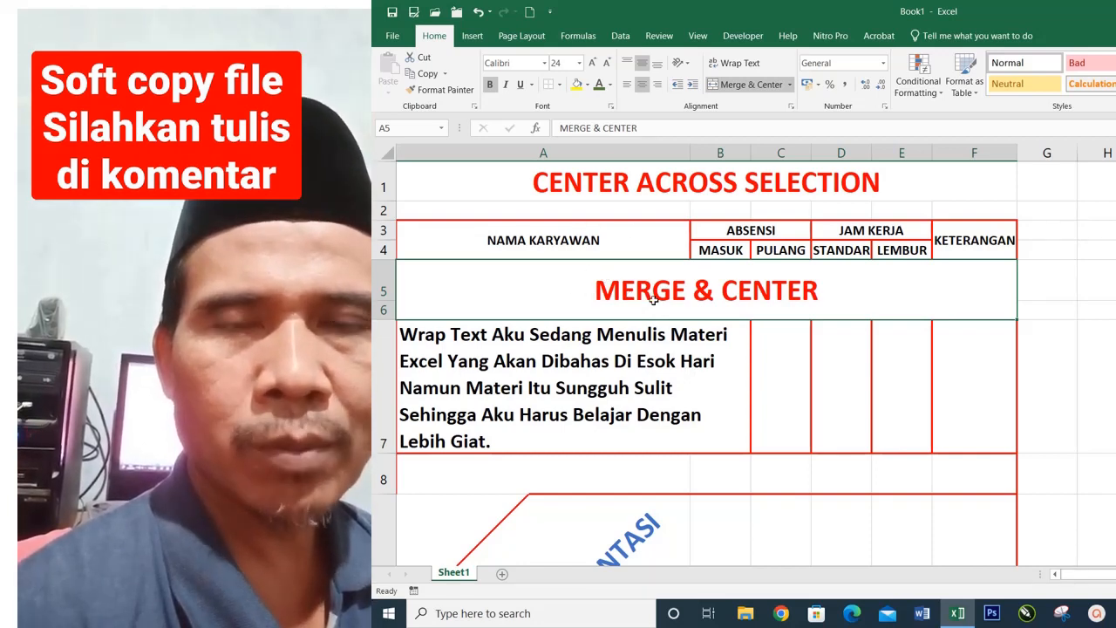
click(641, 379)
scroll(643, 378, down, 1)
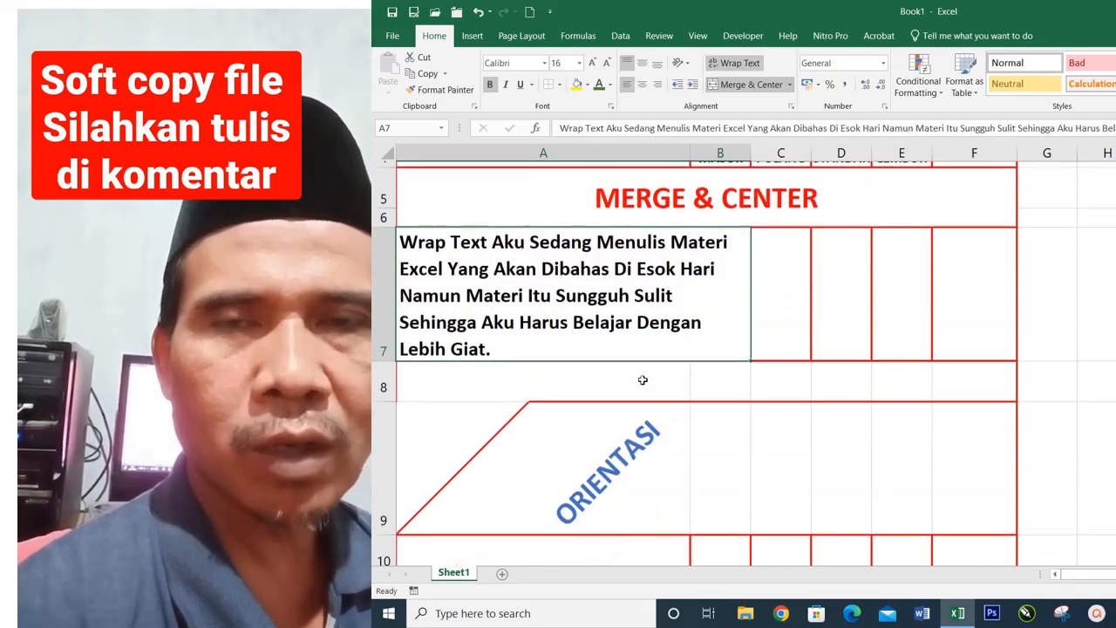
click(623, 416)
scroll(661, 354, up, 1)
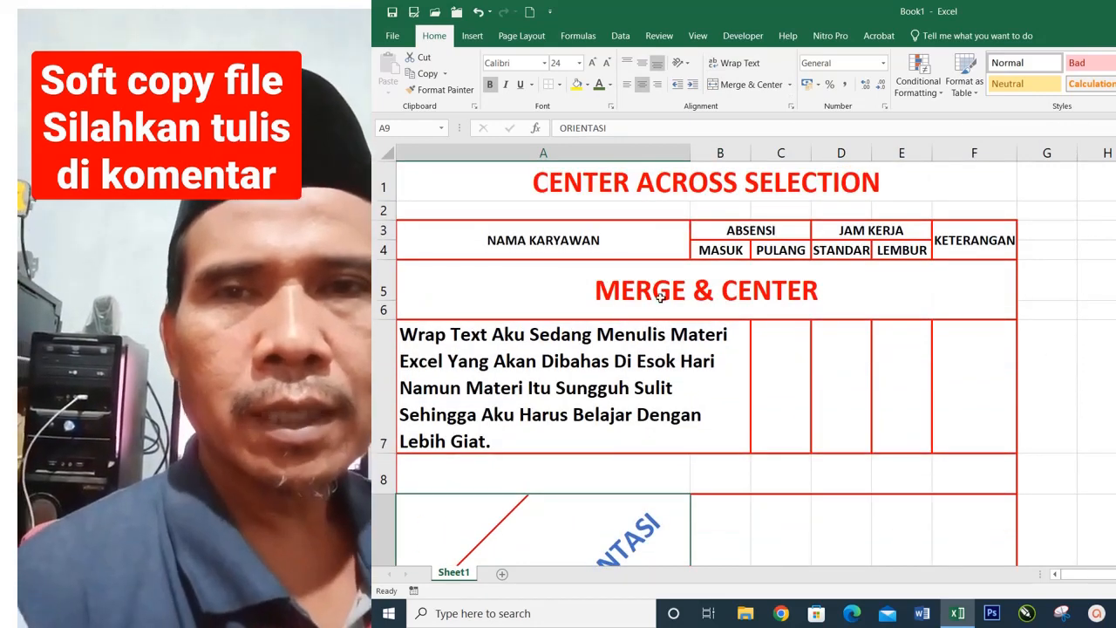
click(717, 379)
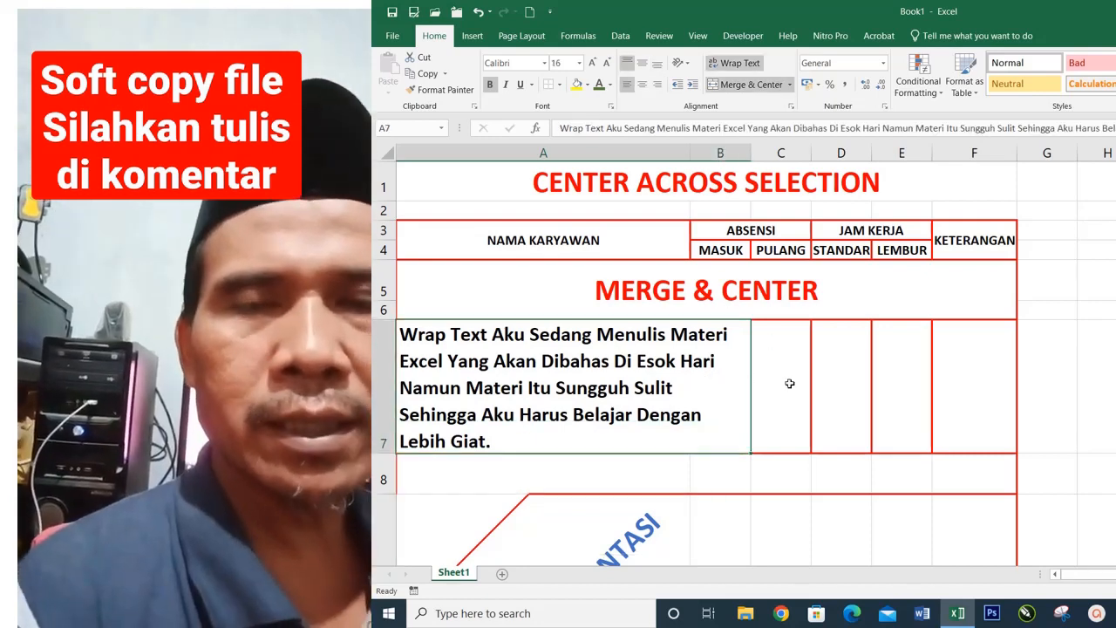